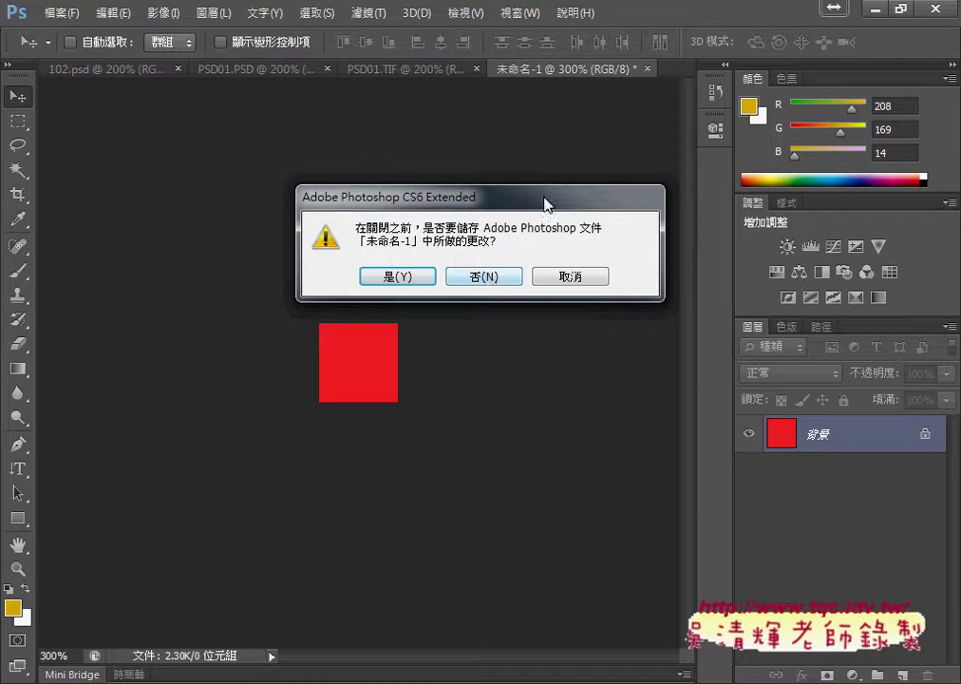
# Discard the untitled document and view the PSD01.TIF reference with 新年快樂 on the red diamonds.
pyautogui.click(486, 276)
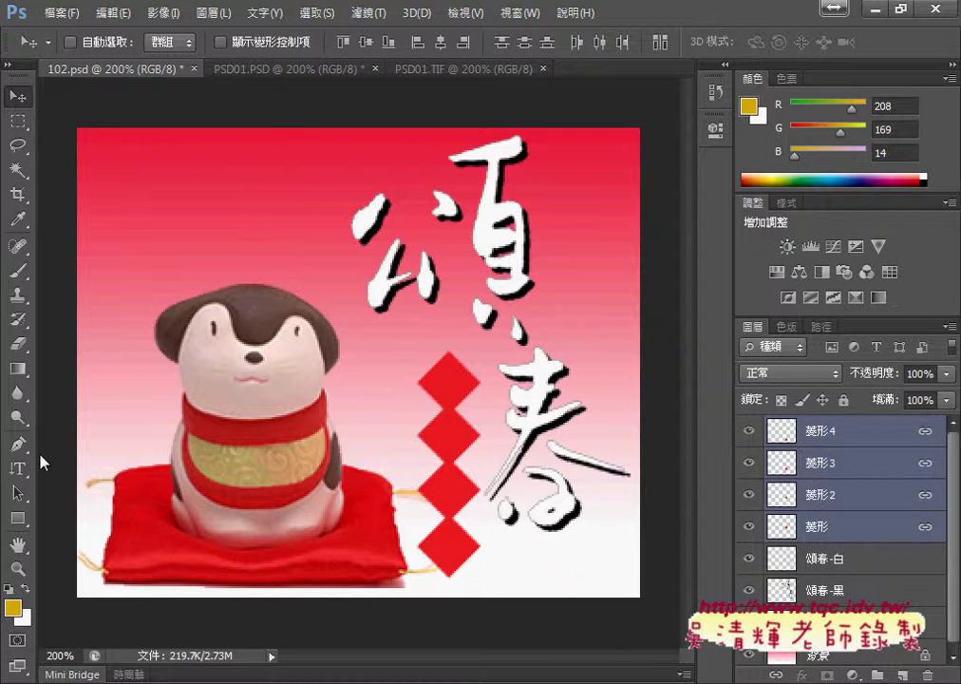
pyautogui.click(409, 70)
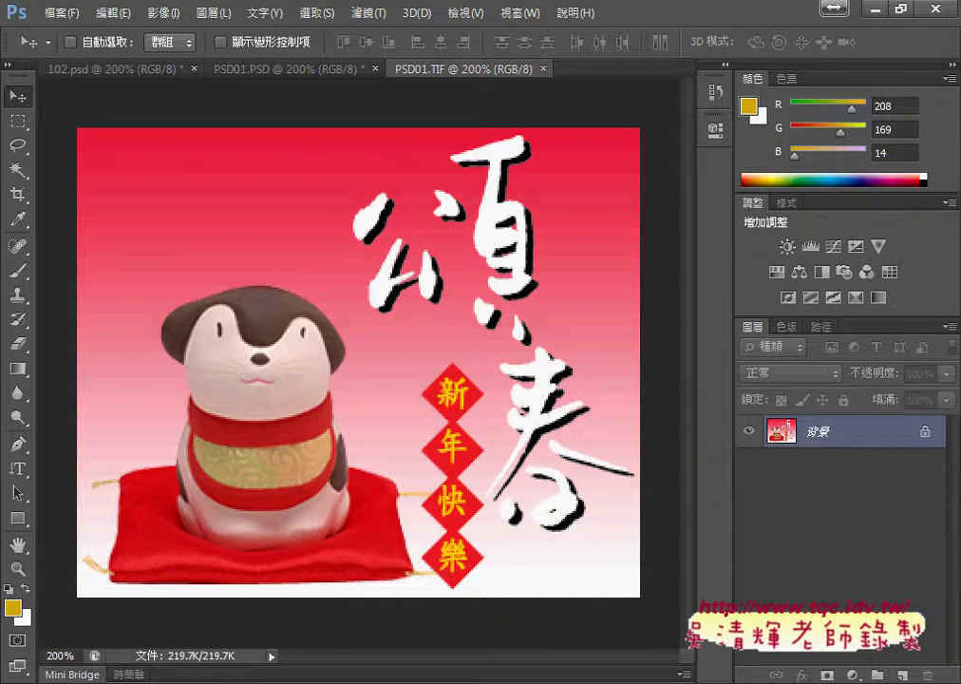
pyautogui.click(257, 589)
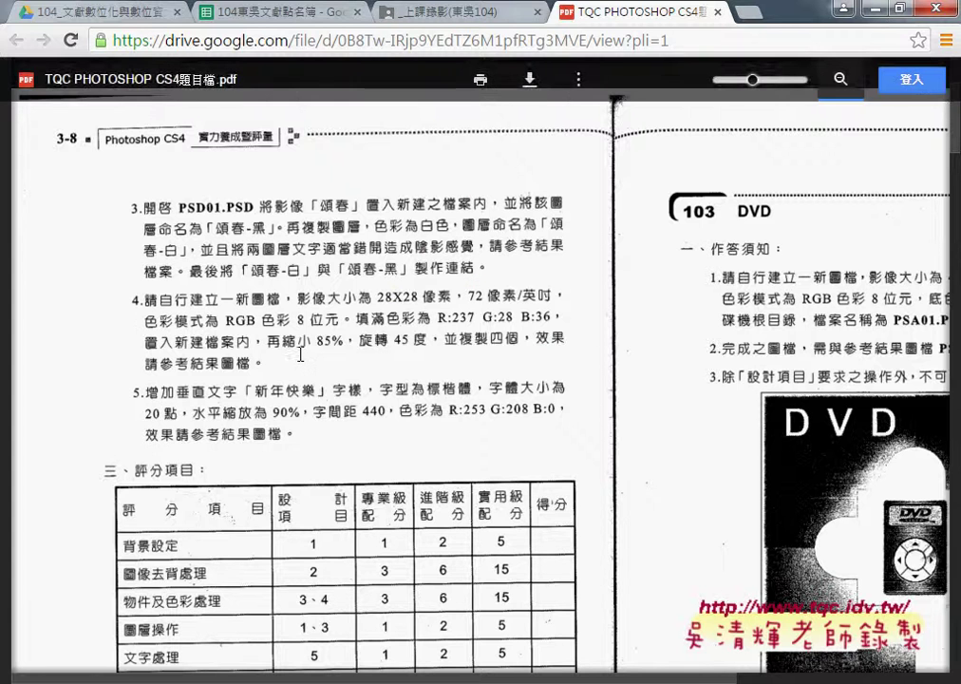
pyautogui.scroll(-1, 300, 355)
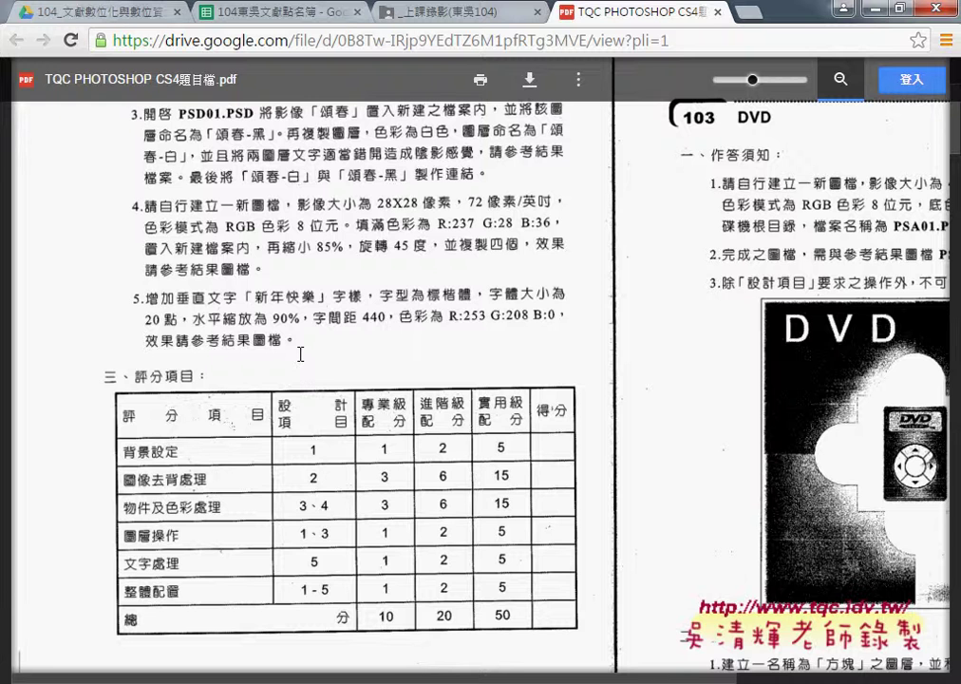
pyautogui.moveTo(254, 306); pyautogui.dragTo(317, 300)
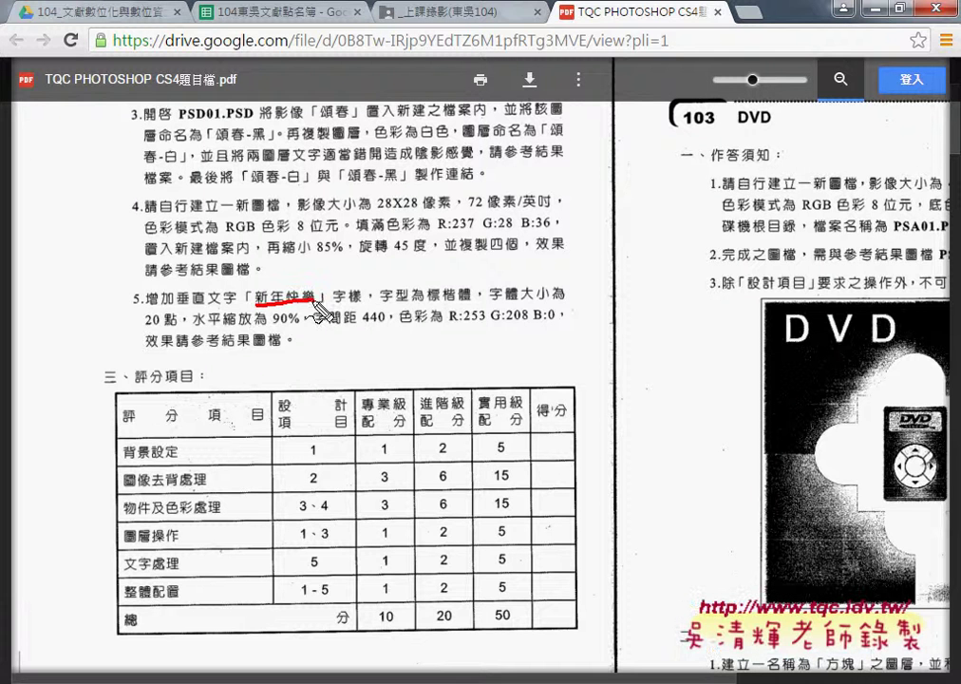
pyautogui.moveTo(429, 302); pyautogui.dragTo(461, 298)
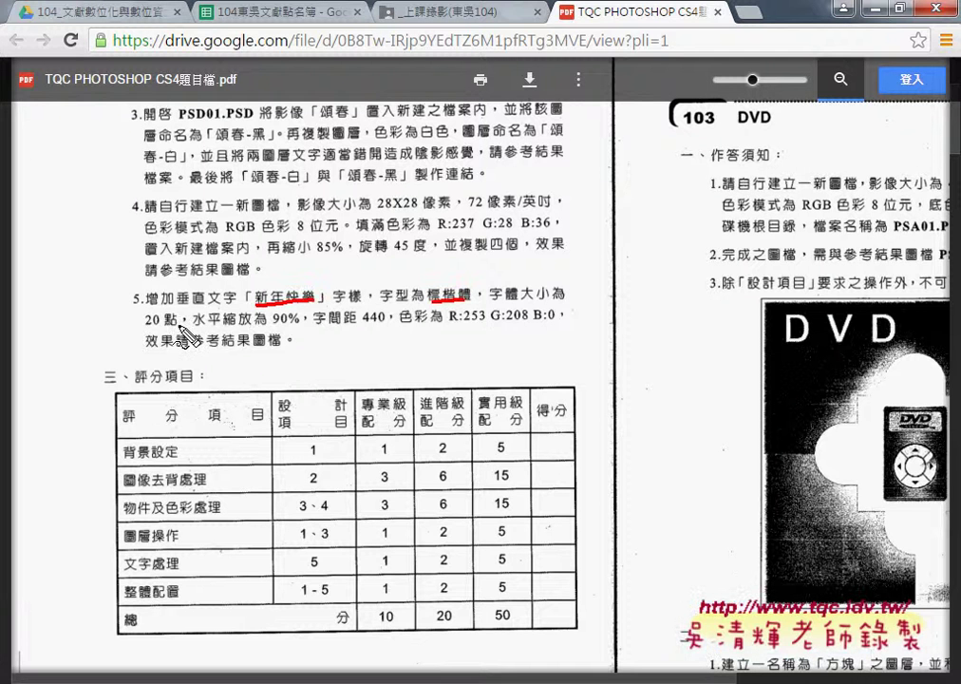
pyautogui.moveTo(145, 328); pyautogui.dragTo(169, 327)
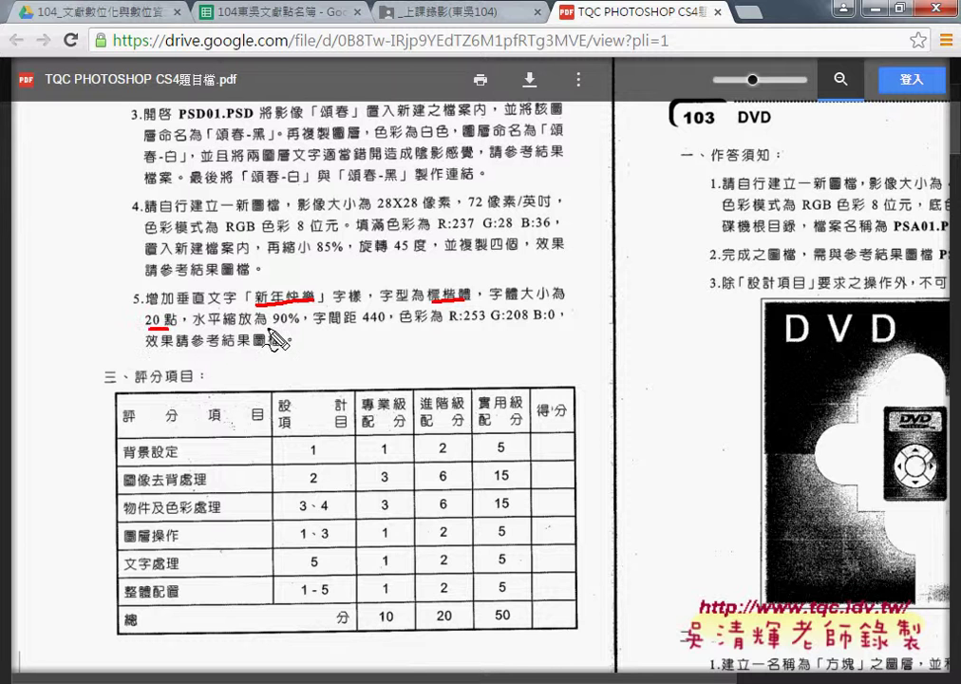
pyautogui.moveTo(271, 329); pyautogui.dragTo(295, 328)
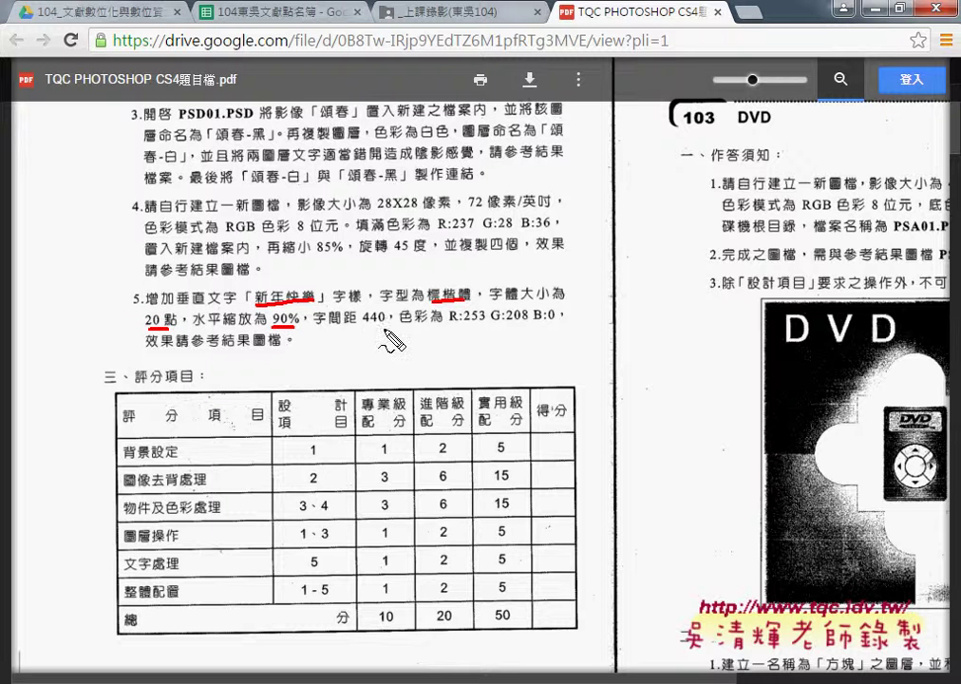
pyautogui.moveTo(362, 328); pyautogui.dragTo(554, 323)
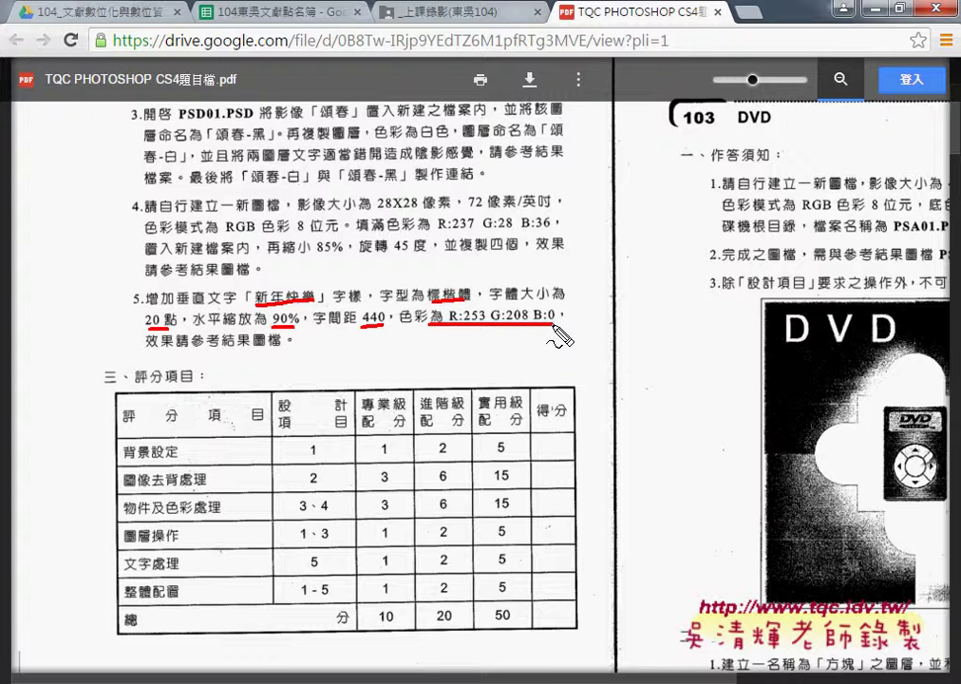
pyautogui.press('Escape')
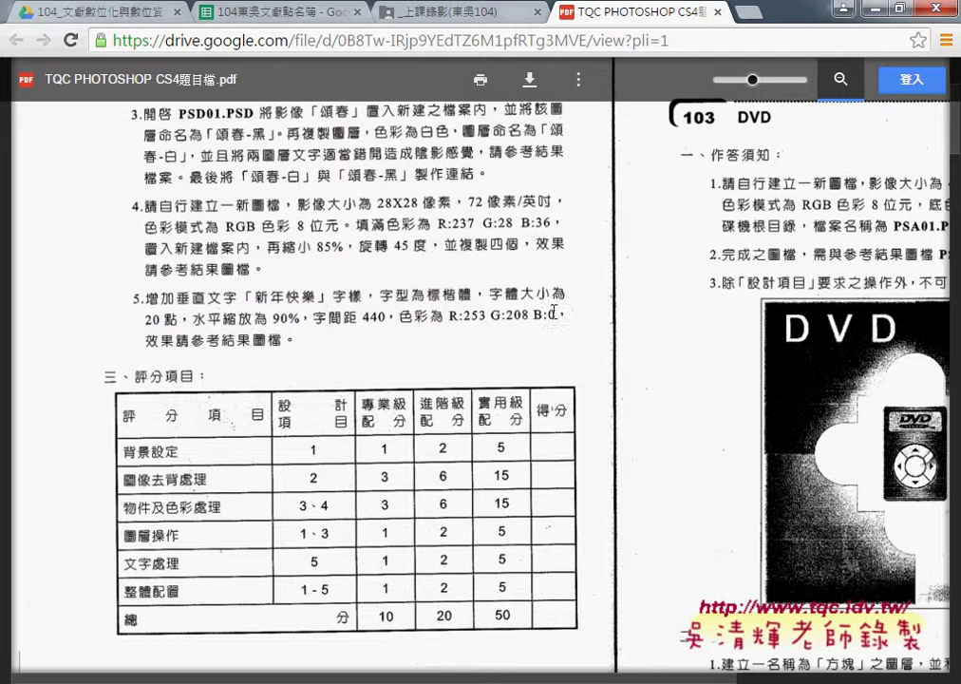
pyautogui.click(869, 11)
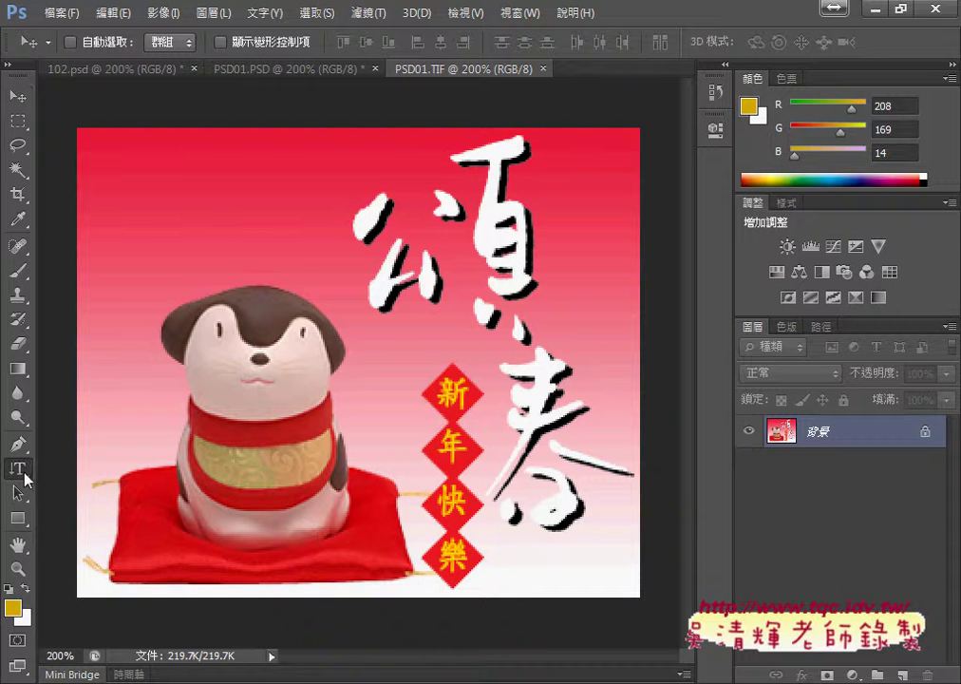
# Select the Vertical Type Tool (垂直文字工具) and switch to the 102.psd card.
pyautogui.click(21, 472)
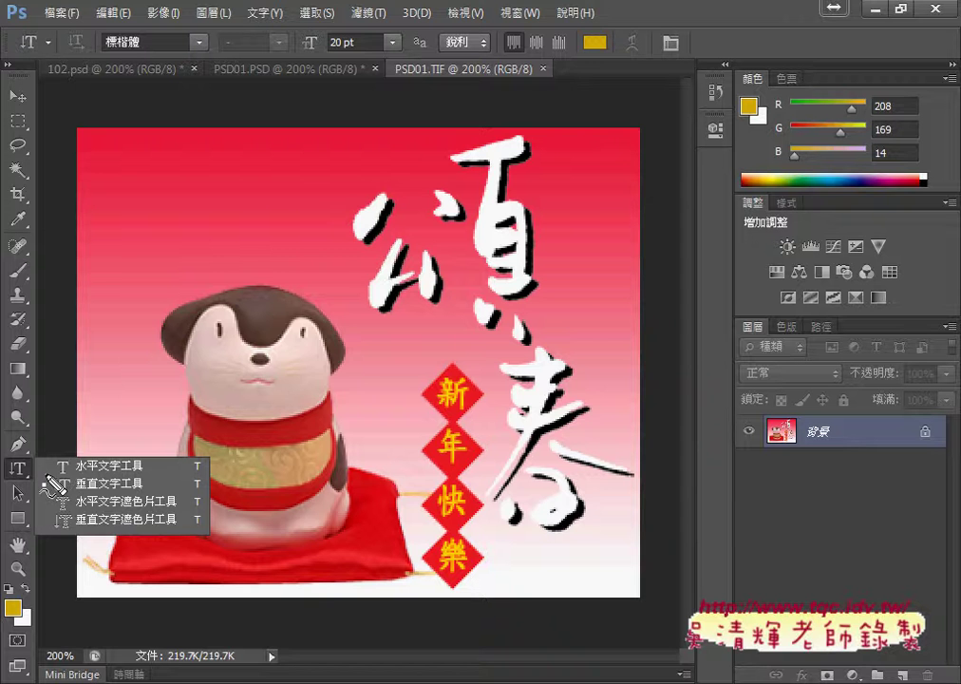
pyautogui.moveTo(47, 473)
pyautogui.mouseDown()
pyautogui.moveTo(40, 494)
pyautogui.moveTo(154, 467)
pyautogui.mouseUp()
pyautogui.moveTo(45, 475); pyautogui.dragTo(154, 493)
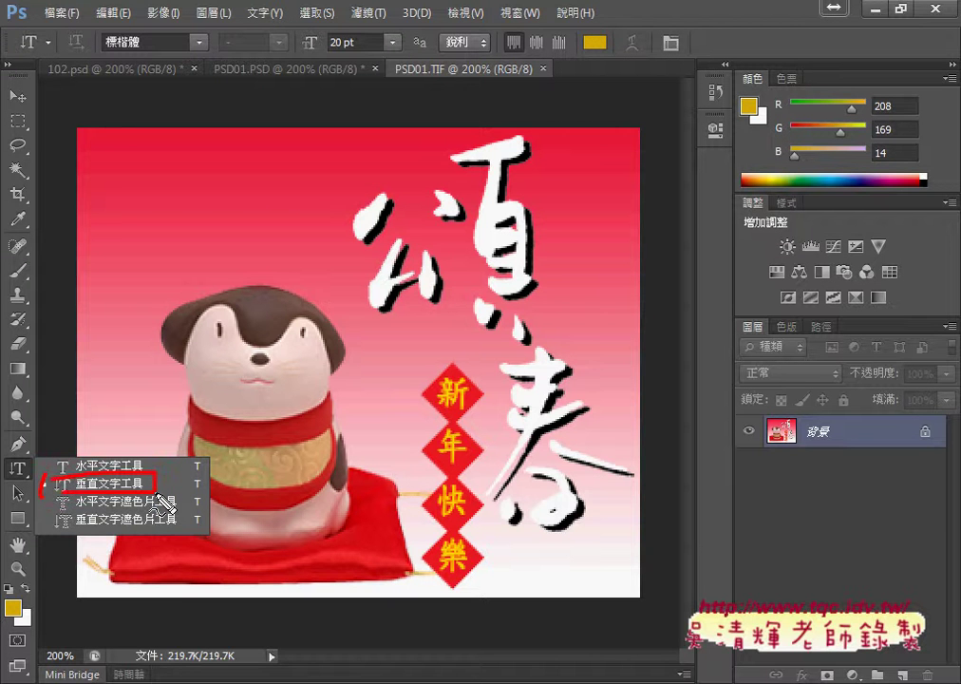
pyautogui.press('Escape')
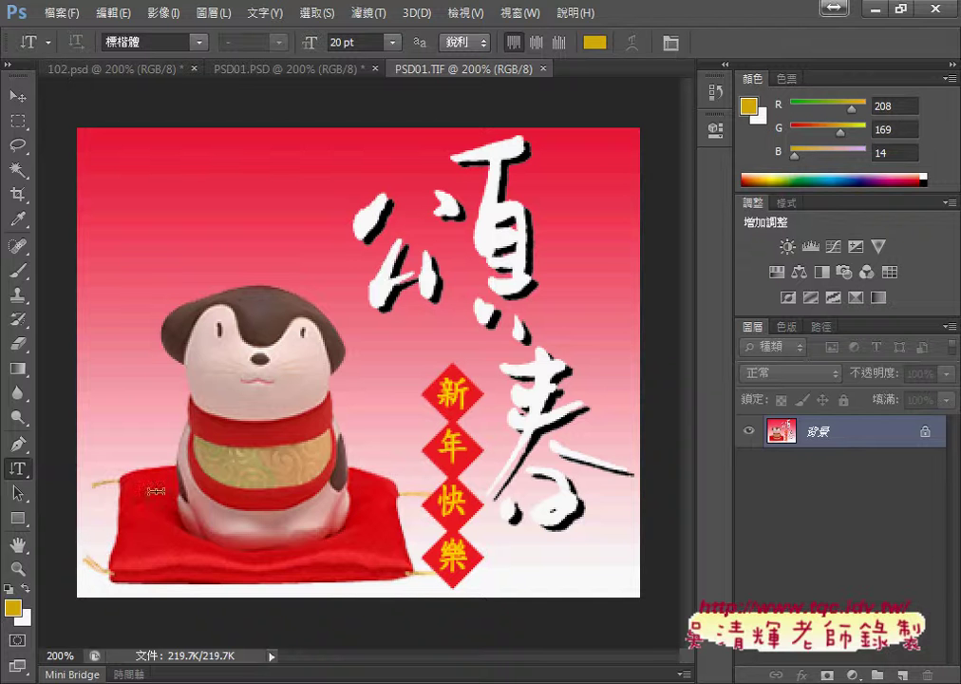
pyautogui.rightClick(19, 475)
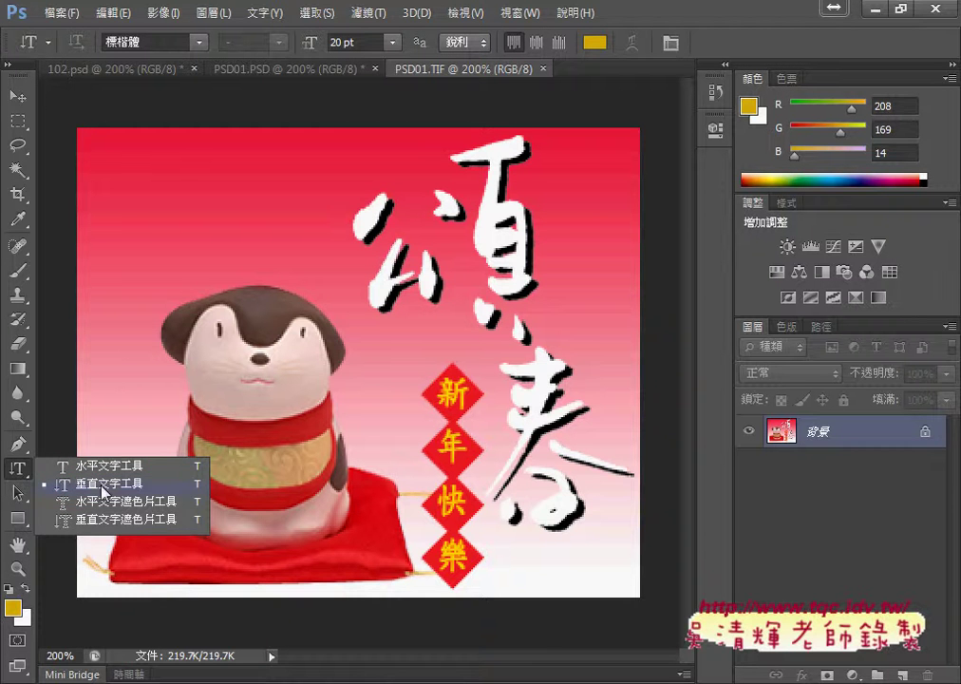
pyautogui.click(43, 491)
pyautogui.click(120, 69)
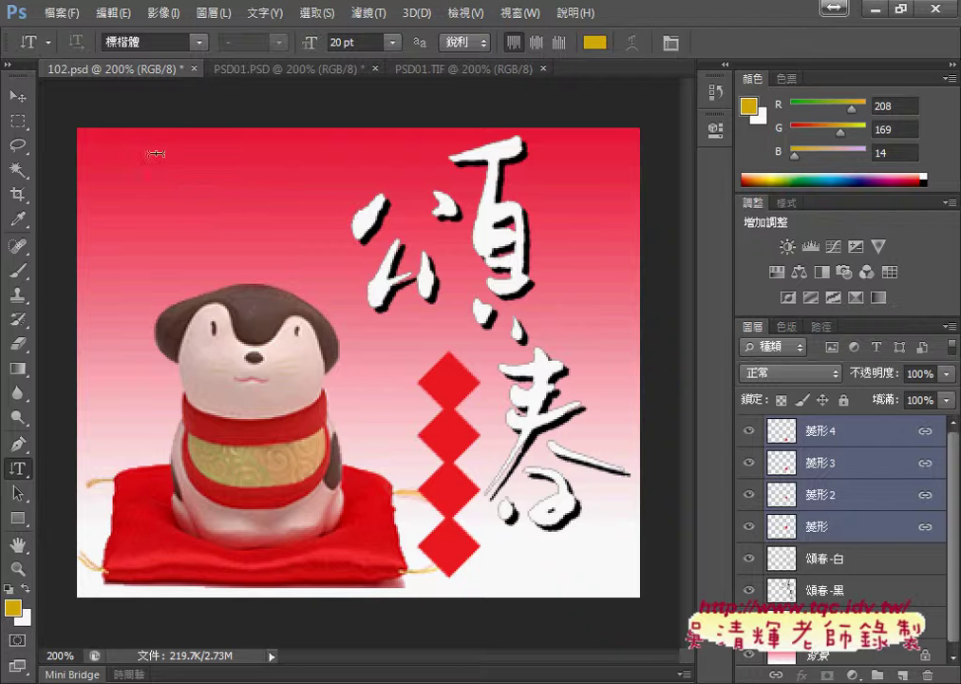
# Type 新年快樂 as vertical text at the card's top-left, then select it.
pyautogui.click(103, 139)
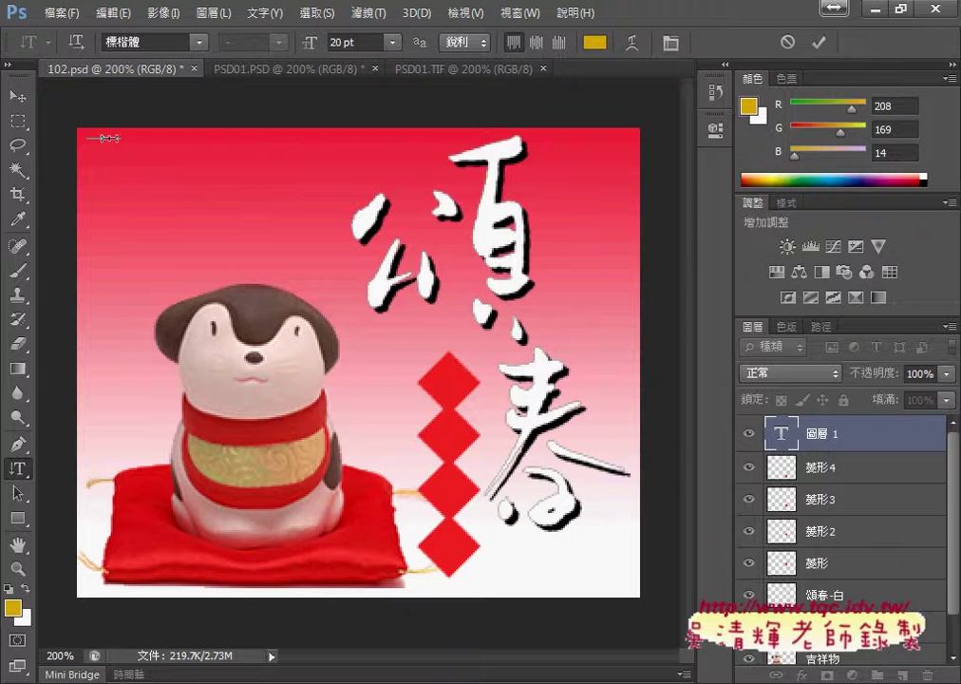
pyautogui.click(107, 139)
pyautogui.write('新')
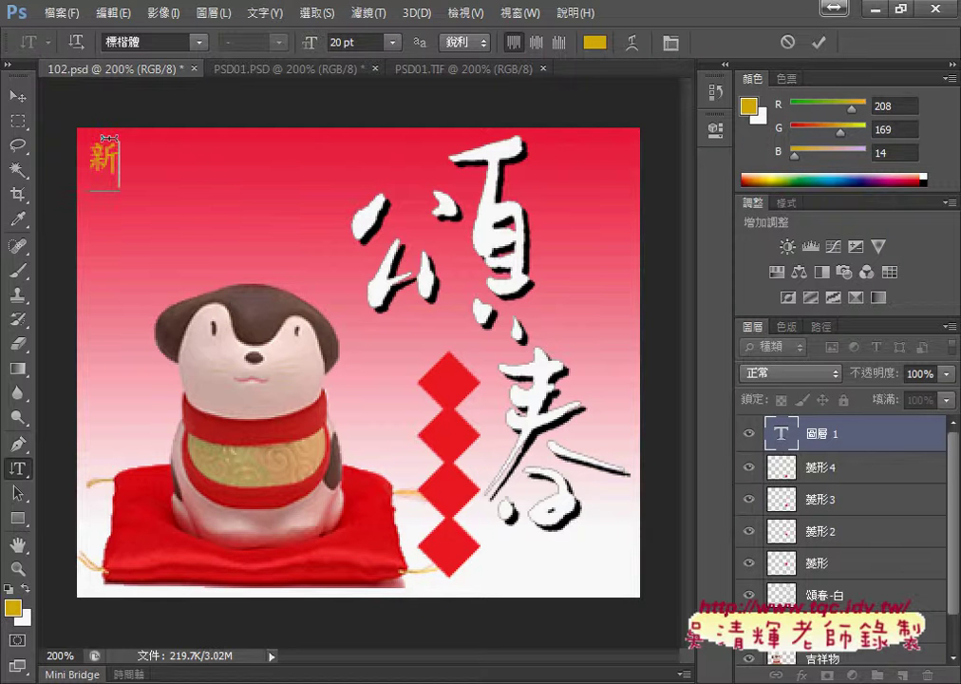
pyautogui.write('年ㄎㄨ快樂')
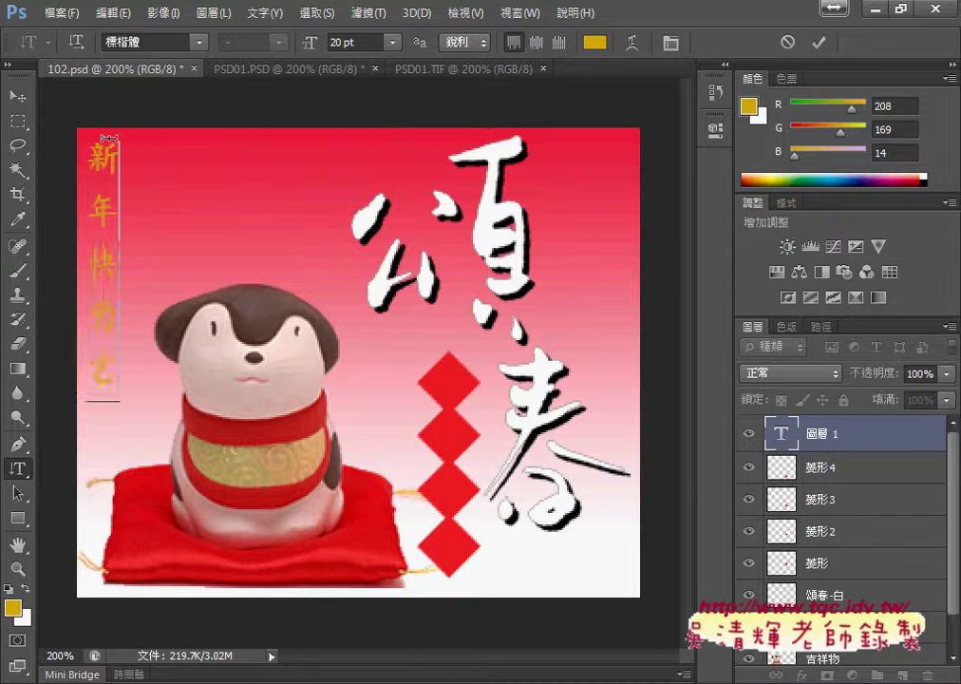
pyautogui.press('Return')
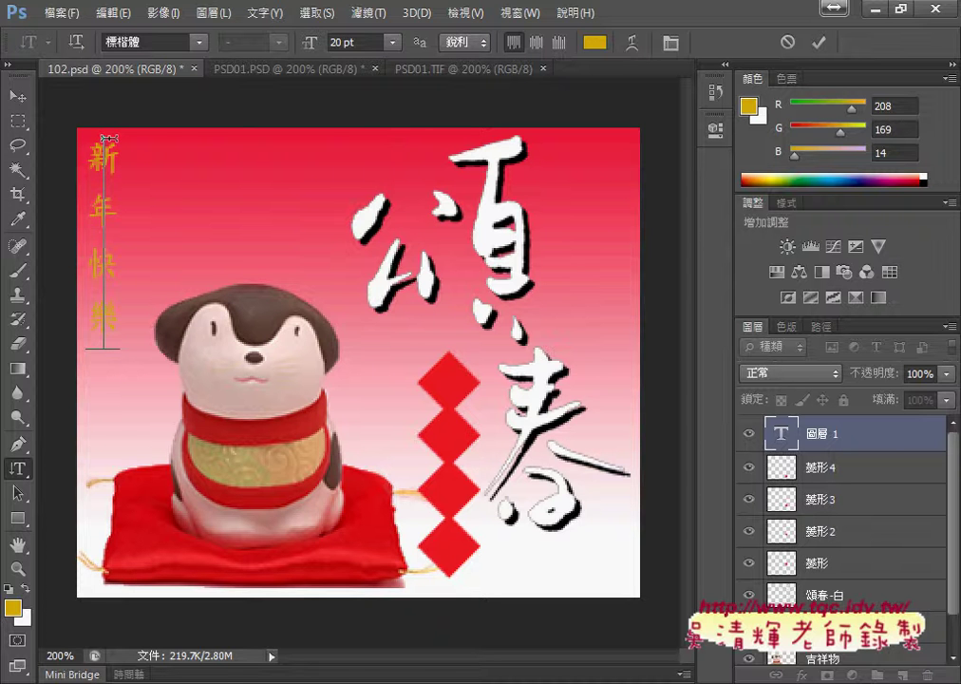
pyautogui.moveTo(107, 139); pyautogui.dragTo(103, 375)
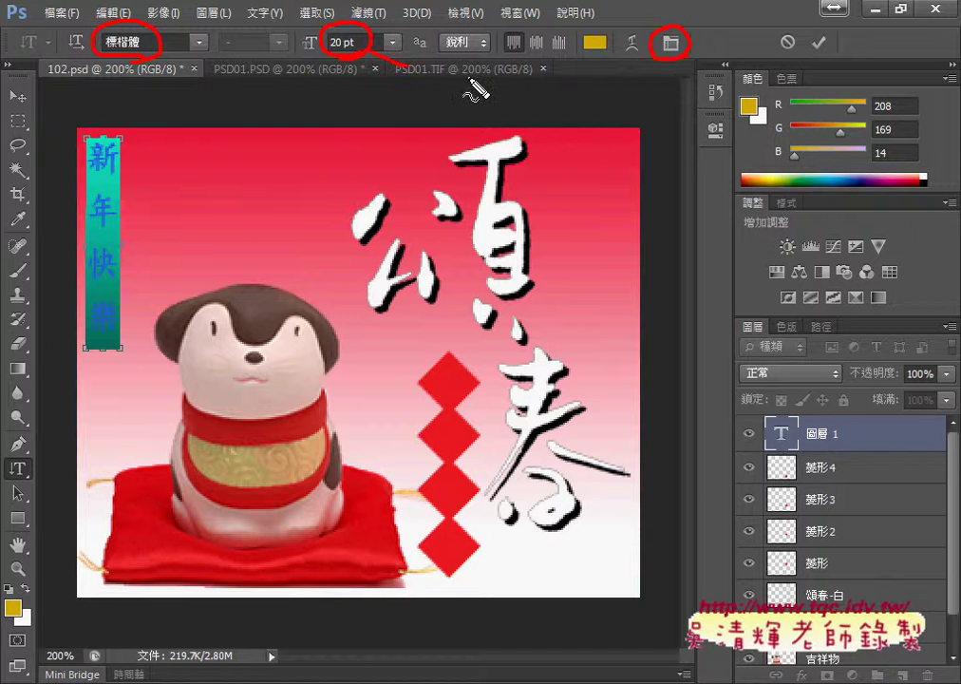
# Show the Character panel for the selected 新年快樂 text.
pyautogui.moveTo(365, 57); pyautogui.dragTo(629, 50)
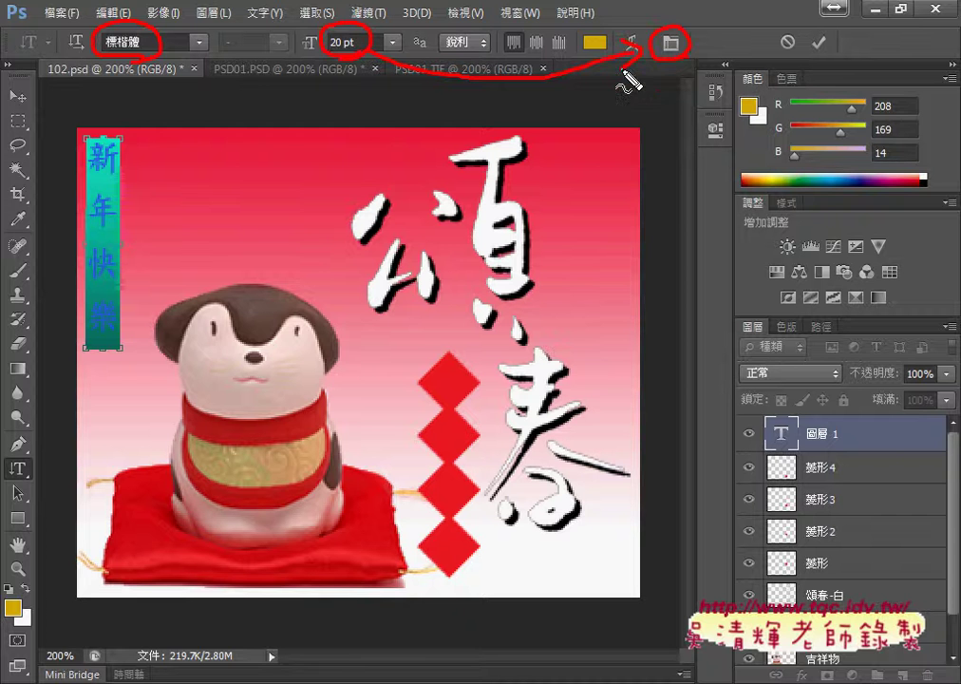
pyautogui.press('Escape')
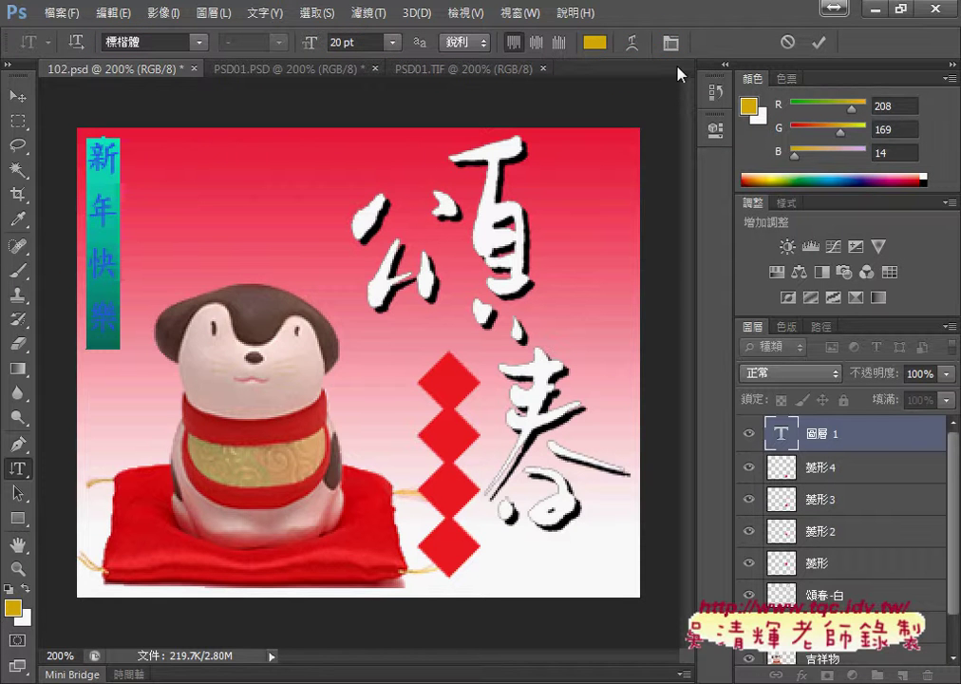
pyautogui.click(670, 41)
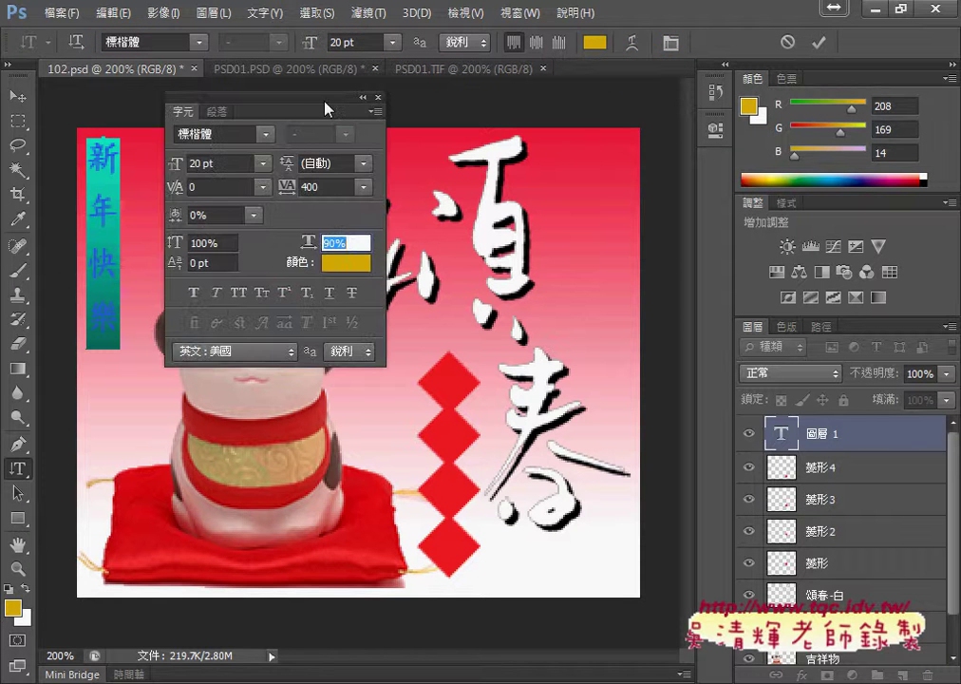
# Move the Character panel aside and check the exam PDF's text specifications.
pyautogui.moveTo(325, 108); pyautogui.dragTo(523, 109)
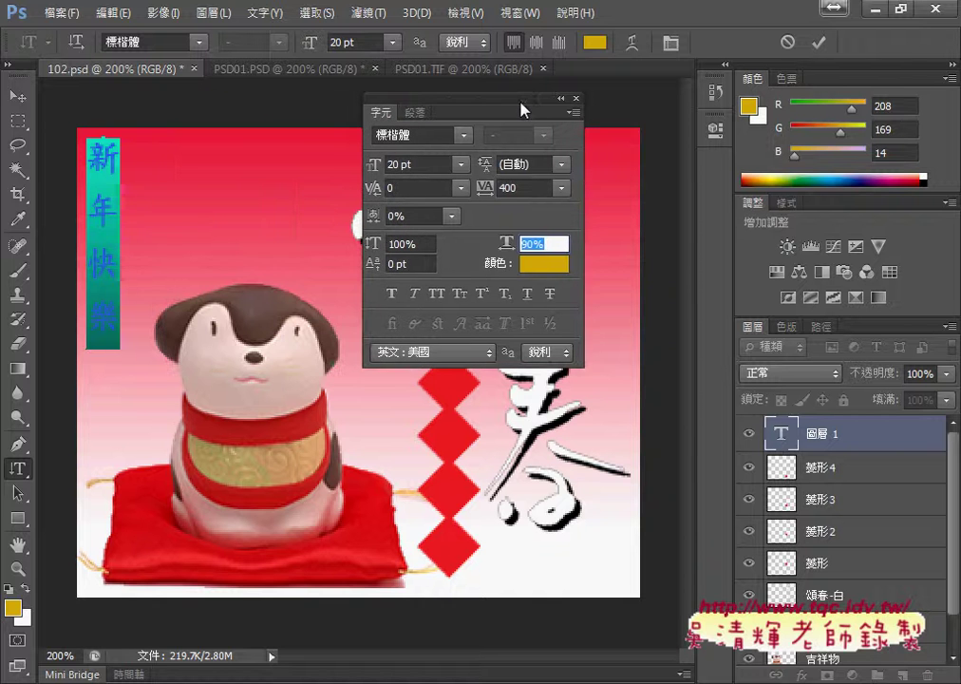
pyautogui.click(524, 188)
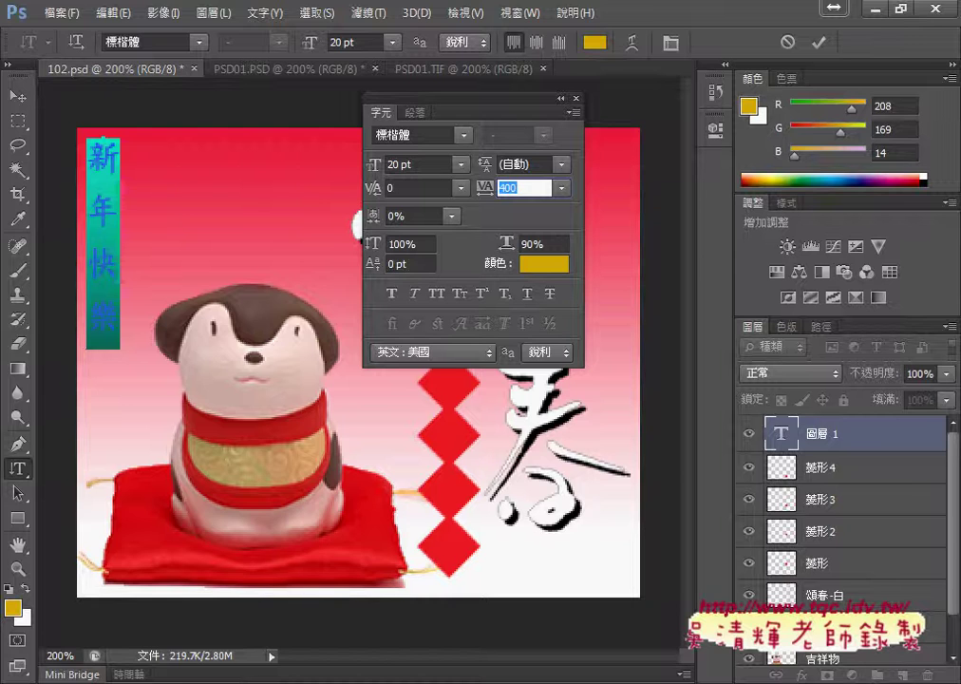
pyautogui.hotkey('alt', 'Tab')
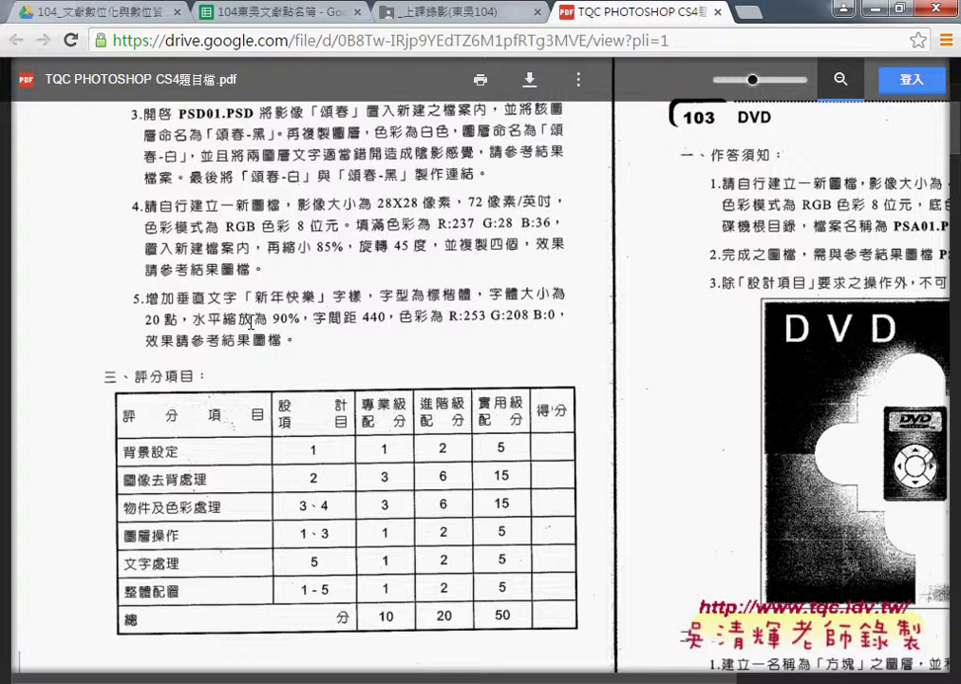
pyautogui.hotkey('alt', 'Tab')
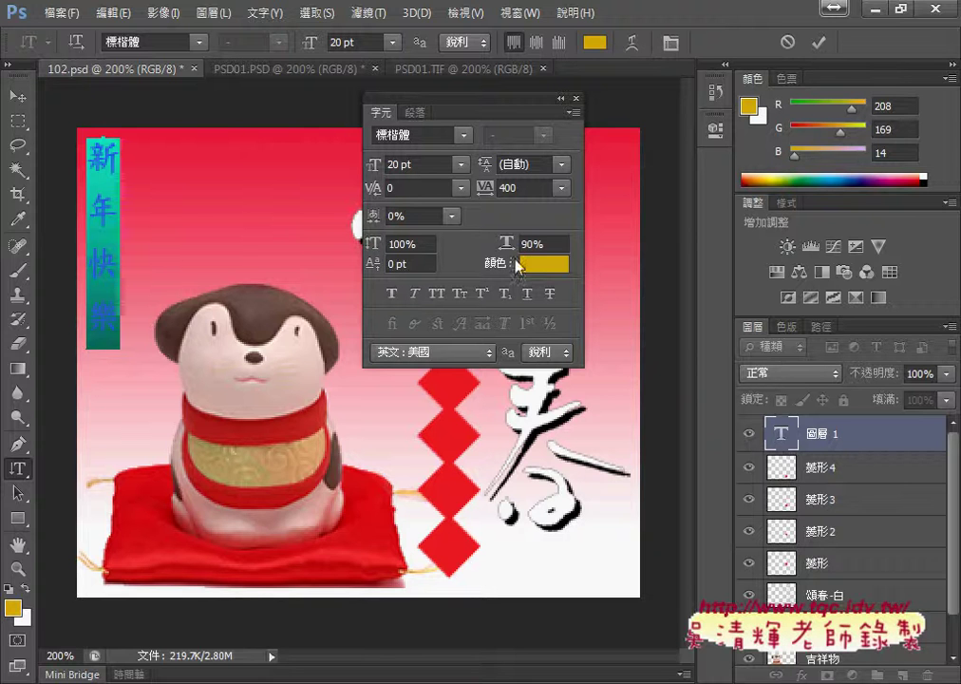
pyautogui.click(524, 244)
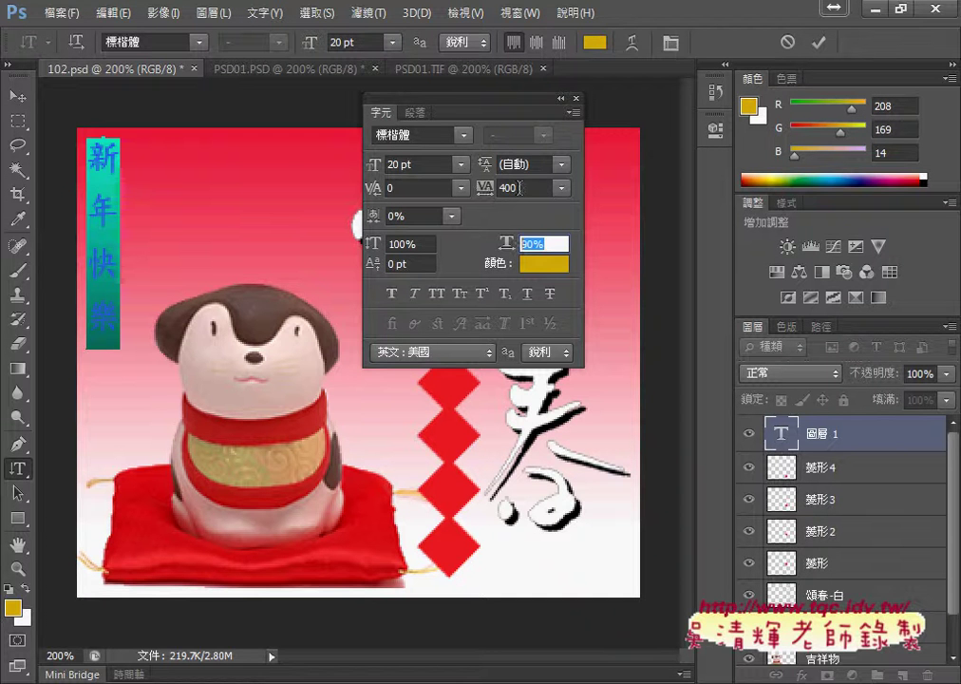
# Set the 新年快樂 text tracking to 440.
pyautogui.click(486, 190)
pyautogui.write('44')
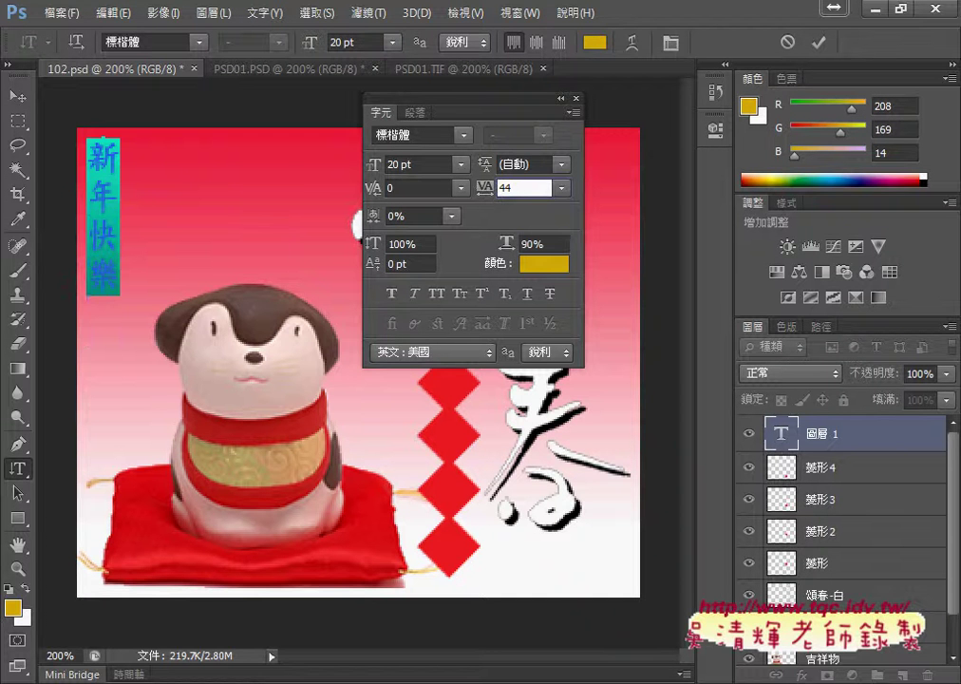
pyautogui.write('0')
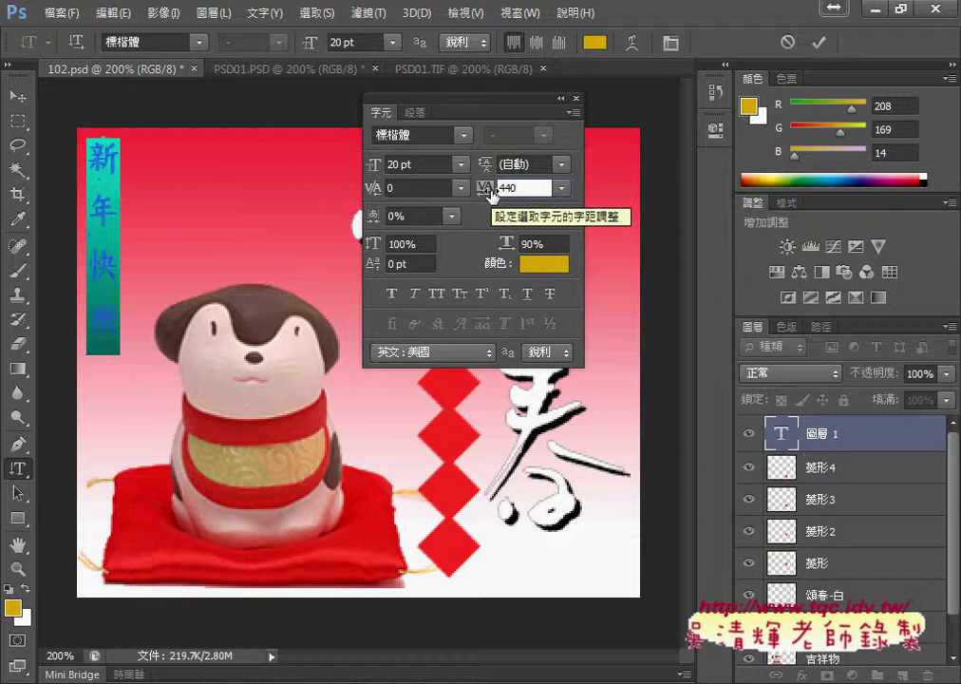
pyautogui.press('BackSpace')
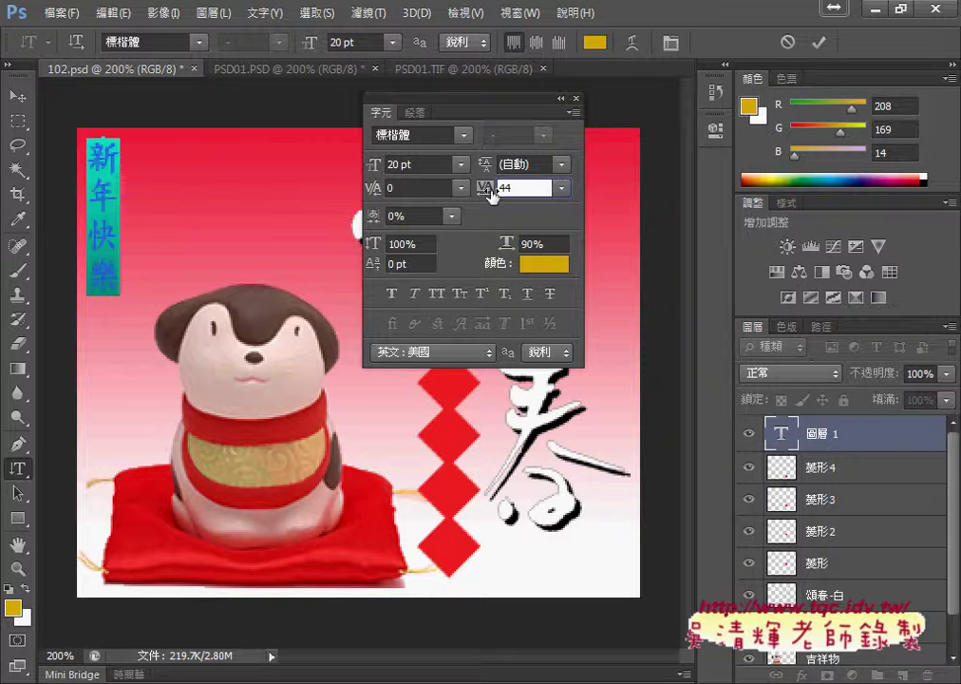
pyautogui.write('0')
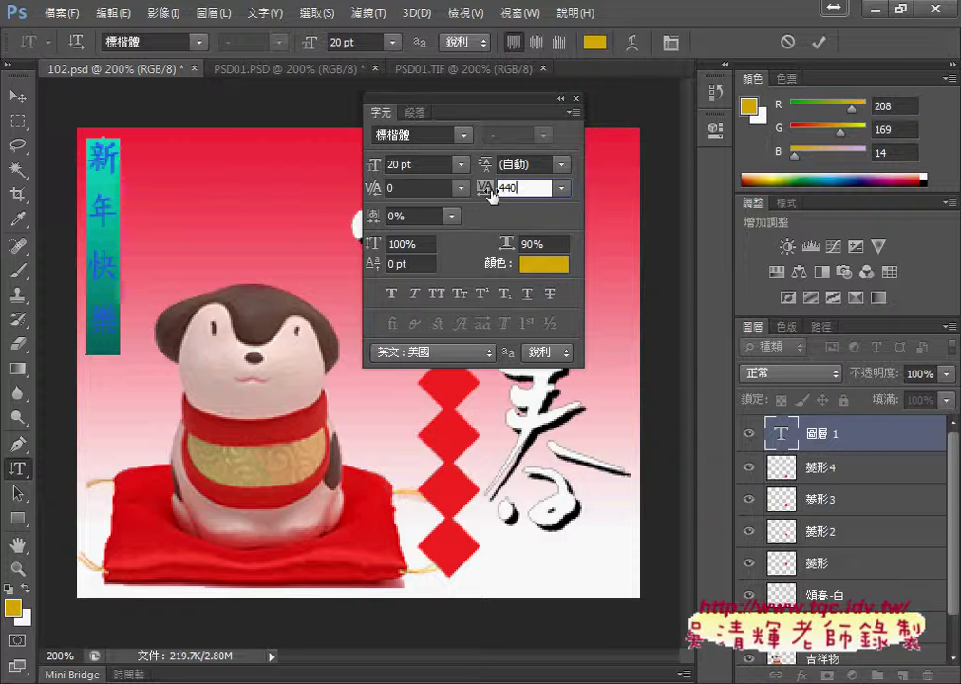
pyautogui.press('BackSpace')
pyautogui.press('BackSpace')
pyautogui.press('BackSpace')
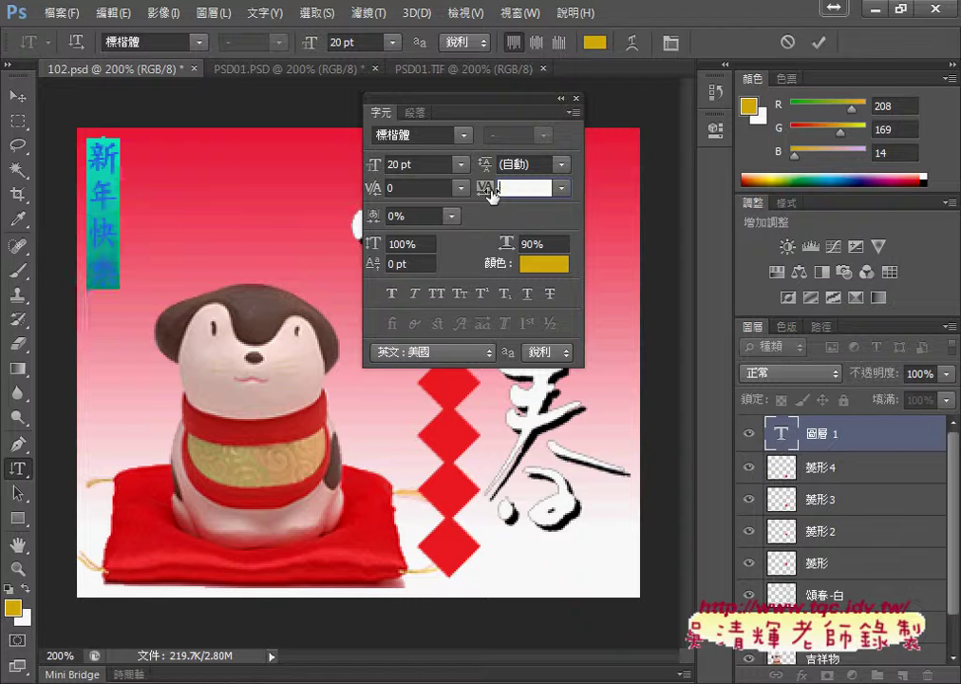
pyautogui.write('10')
pyautogui.press('BackSpace')
pyautogui.press('BackSpace')
pyautogui.write('3')
pyautogui.write('0')
pyautogui.press('BackSpace')
pyautogui.press('BackSpace')
pyautogui.write('440')
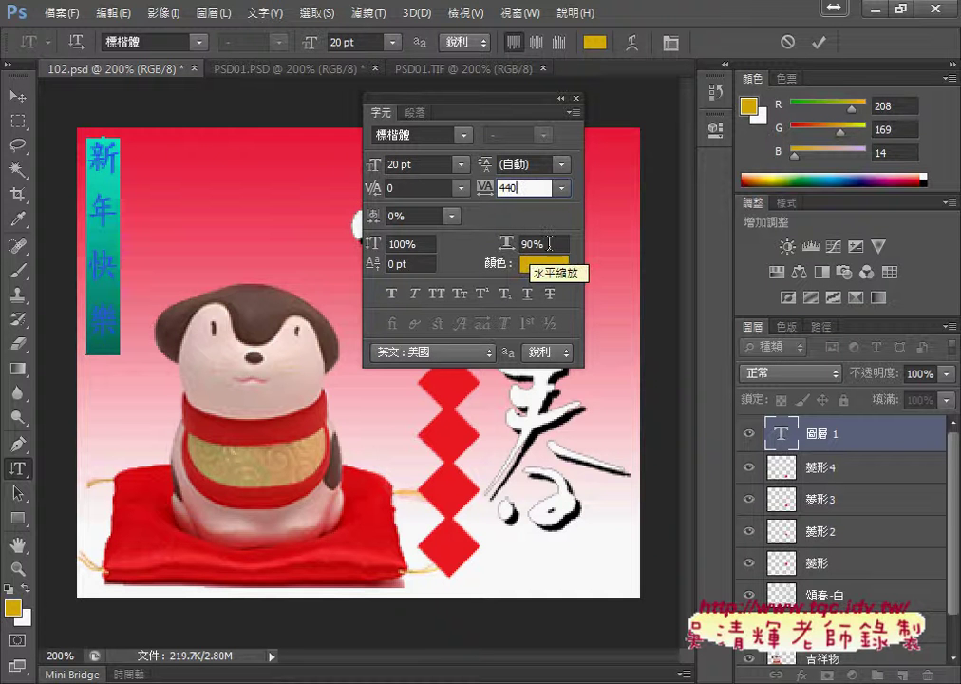
# Set horizontal scale to 90% and check the exam PDF for the colour values.
pyautogui.click(533, 243)
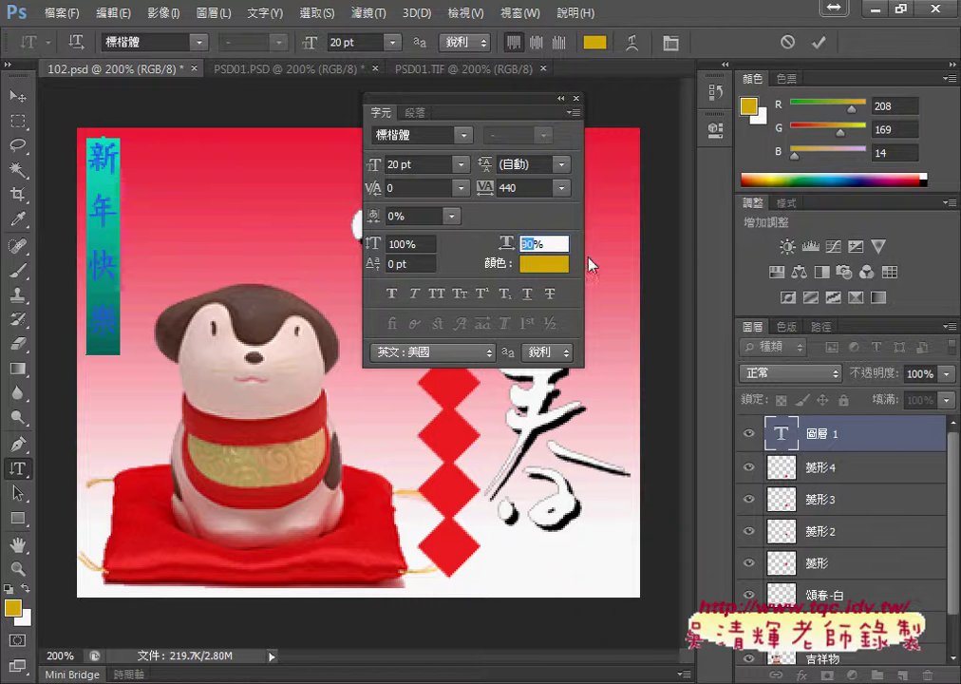
pyautogui.write('2')
pyautogui.press('Return')
pyautogui.write('00')
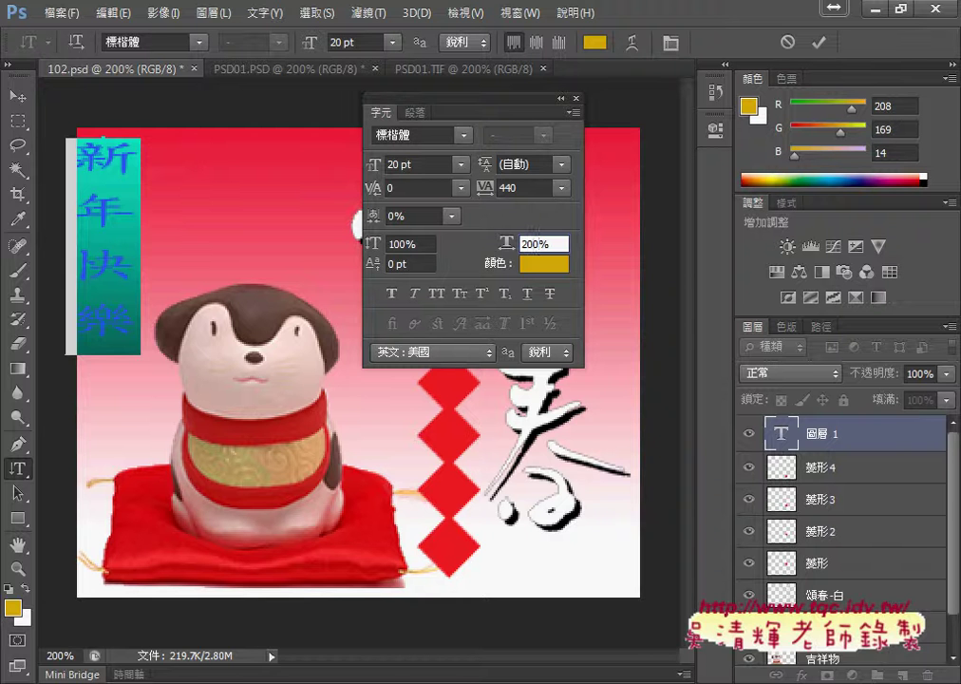
pyautogui.press('BackSpace')
pyautogui.press('BackSpace')
pyautogui.press('BackSpace')
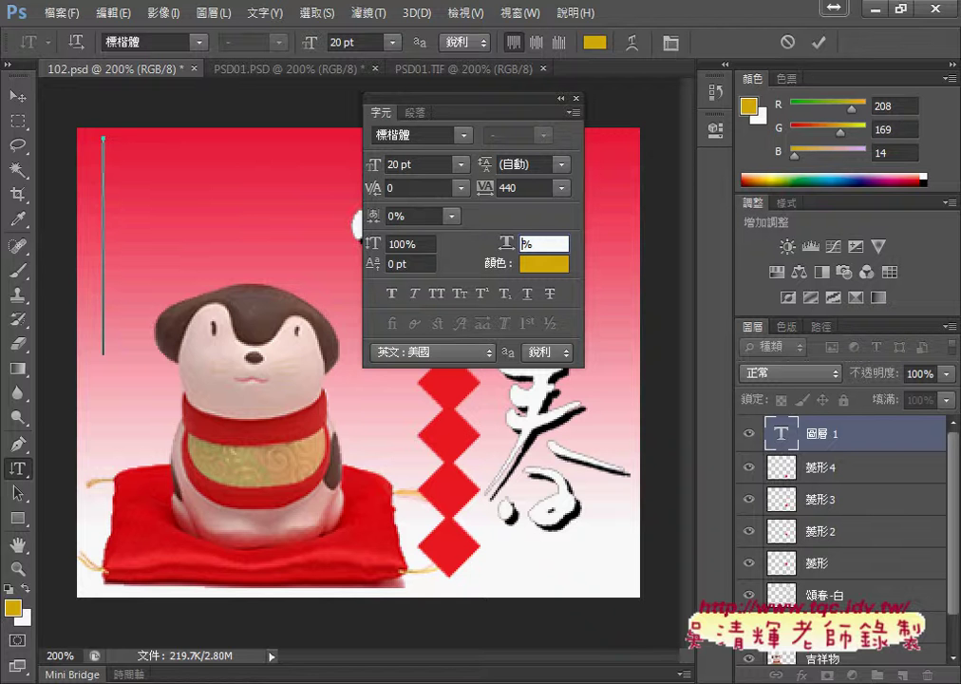
pyautogui.write('90')
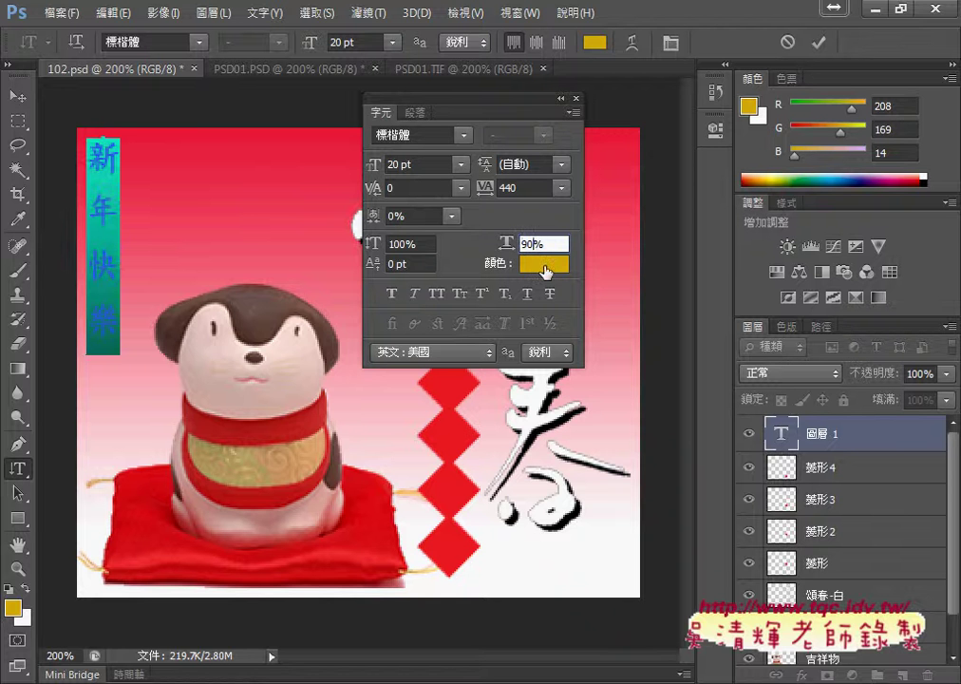
pyautogui.click(543, 264)
pyautogui.hotkey('alt', 'Tab')
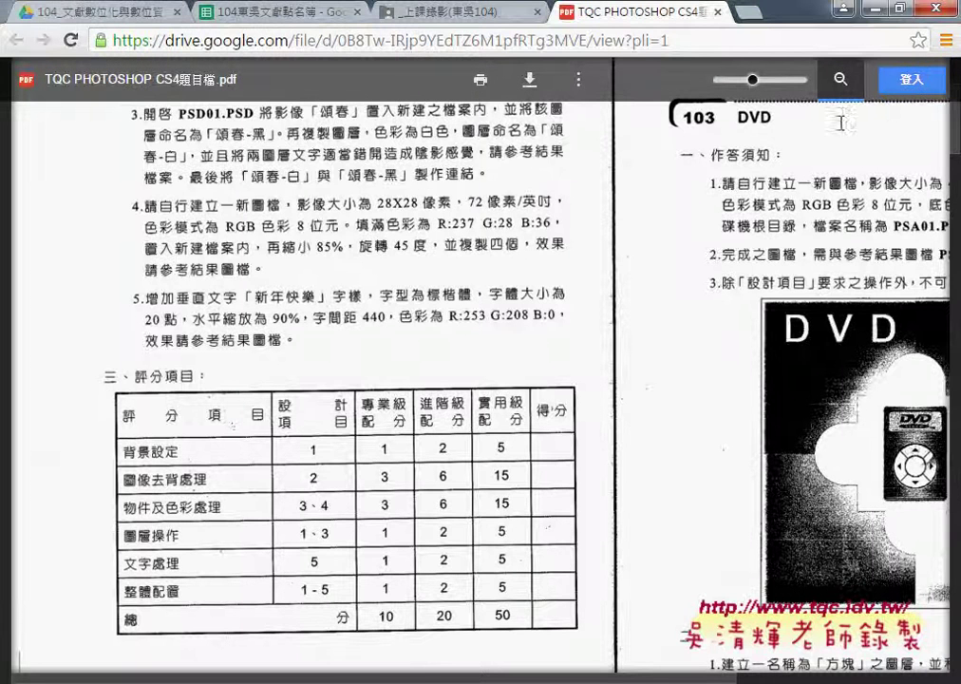
# Set the text colour to yellow R253 G208 B0 in the Color Picker.
pyautogui.click(884, 11)
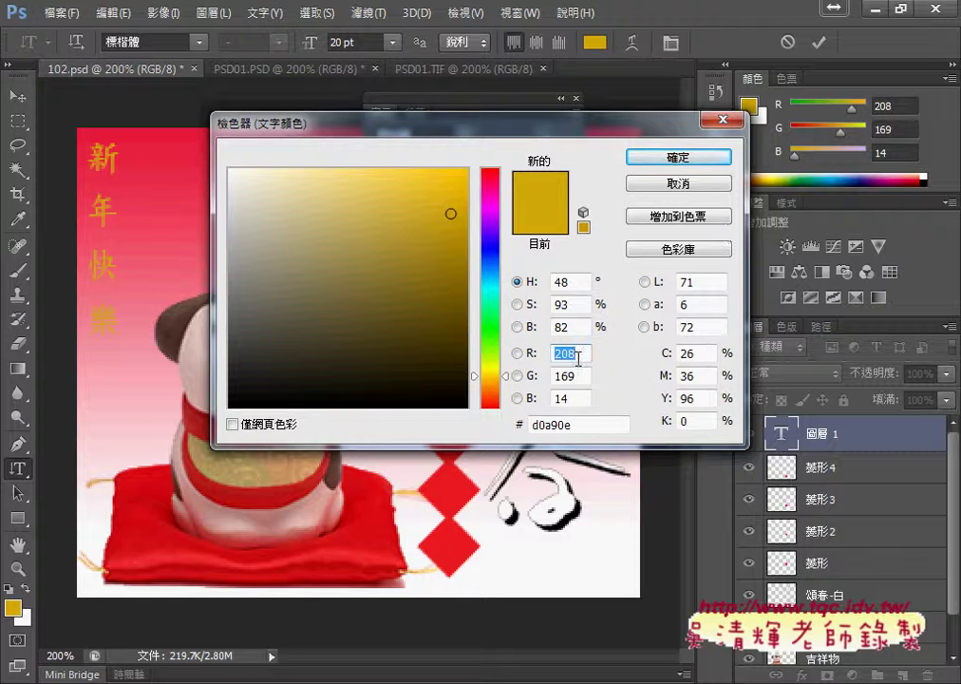
pyautogui.write('253')
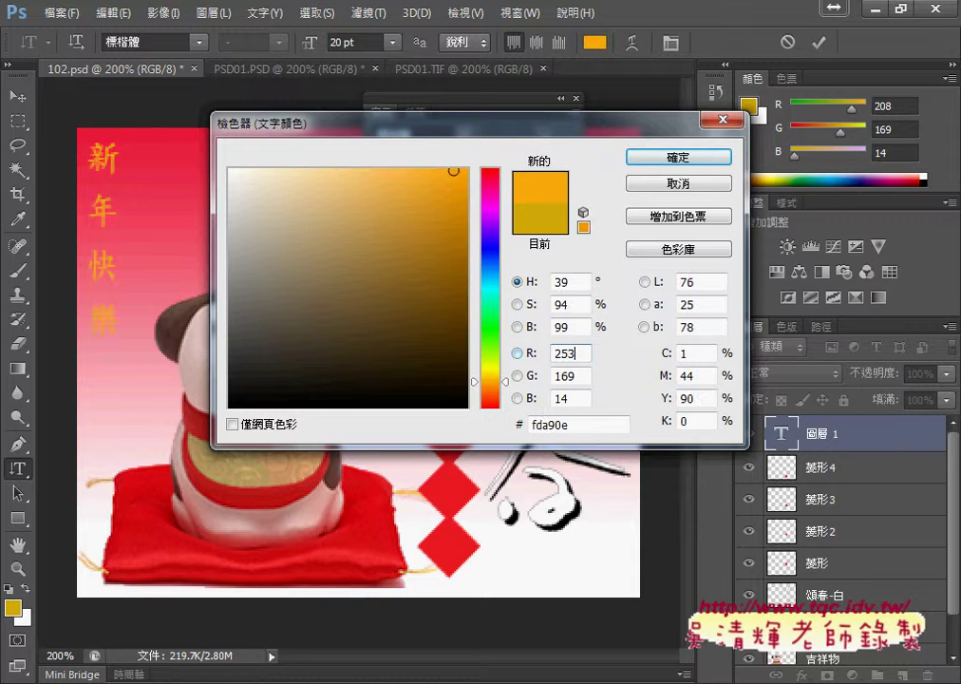
pyautogui.moveTo(580, 376)
pyautogui.mouseDown()
pyautogui.moveTo(556, 377)
pyautogui.moveTo(537, 399)
pyautogui.mouseUp()
pyautogui.write('208')
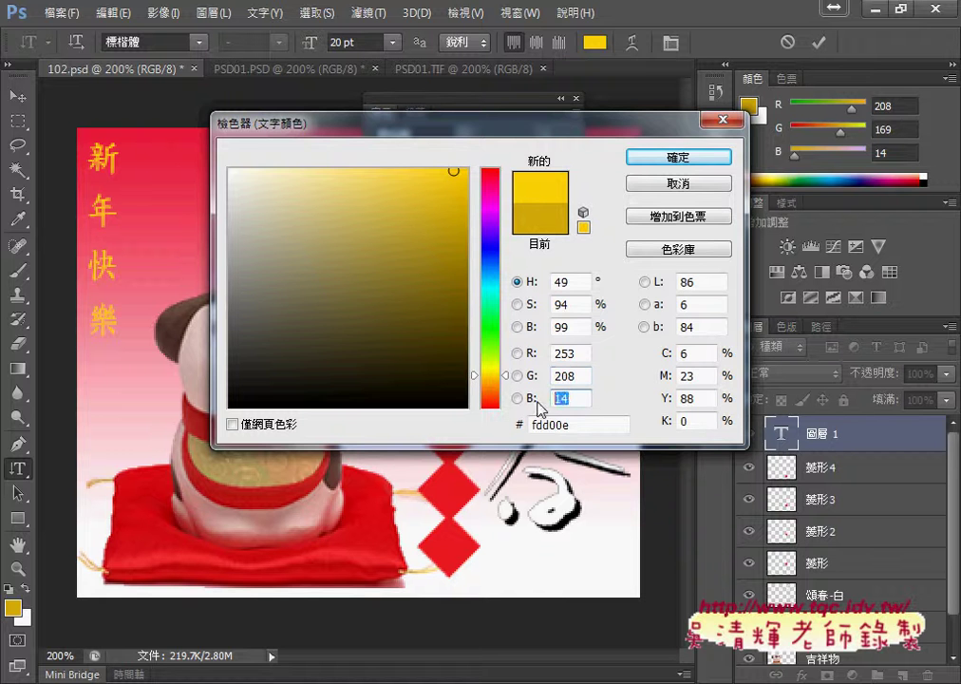
pyautogui.write('0')
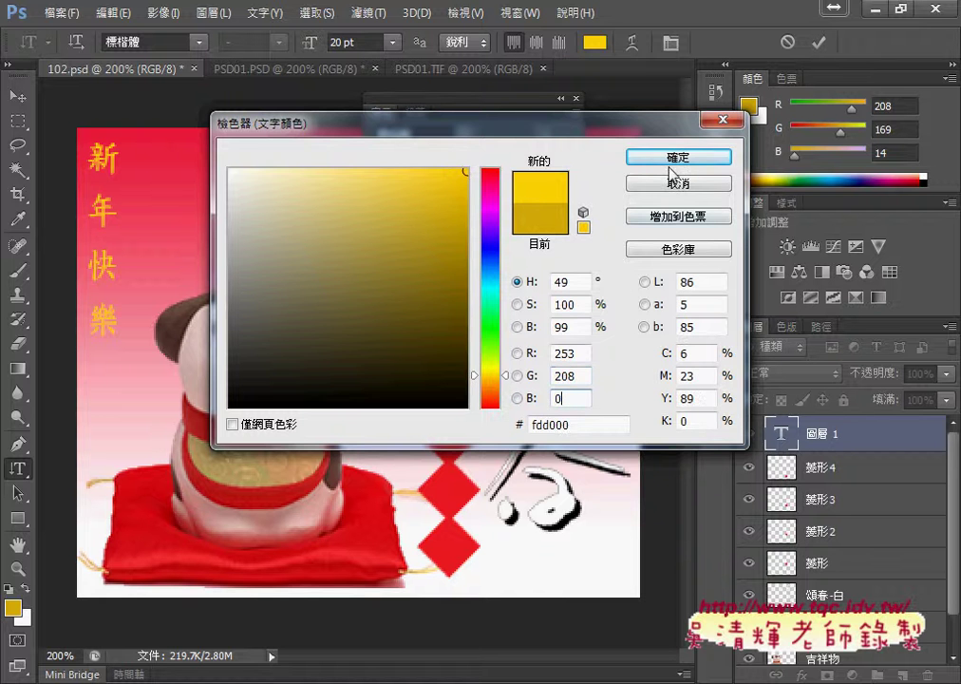
pyautogui.click(676, 160)
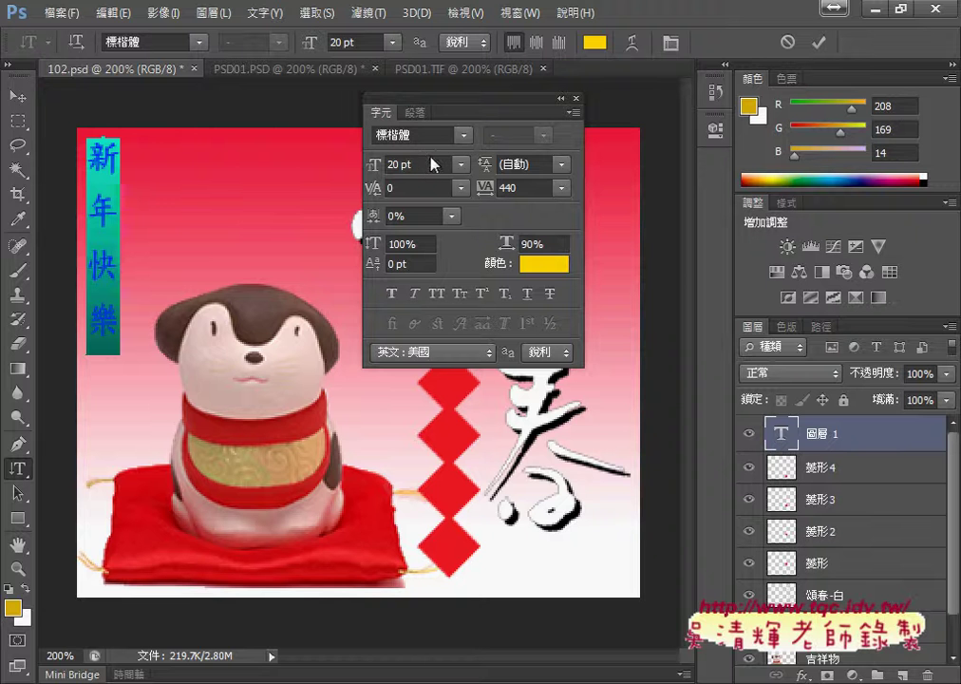
# Move the Character panel right and mark up its 標楷體, 20 pt, 440 and 90% settings.
pyautogui.moveTo(472, 107); pyautogui.dragTo(557, 103)
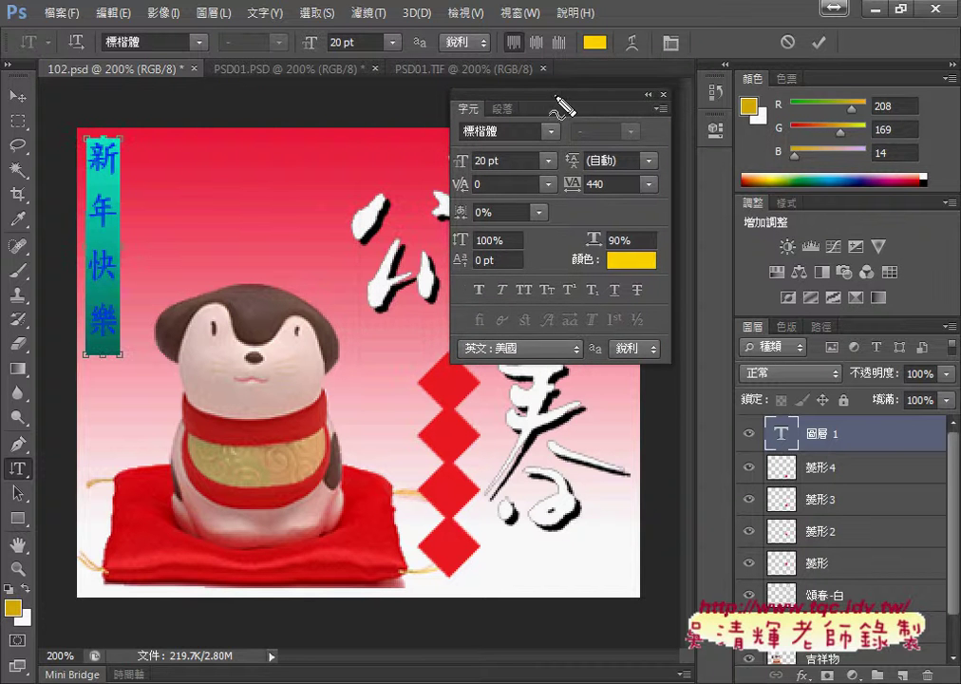
pyautogui.moveTo(10, 476); pyautogui.dragTo(43, 465)
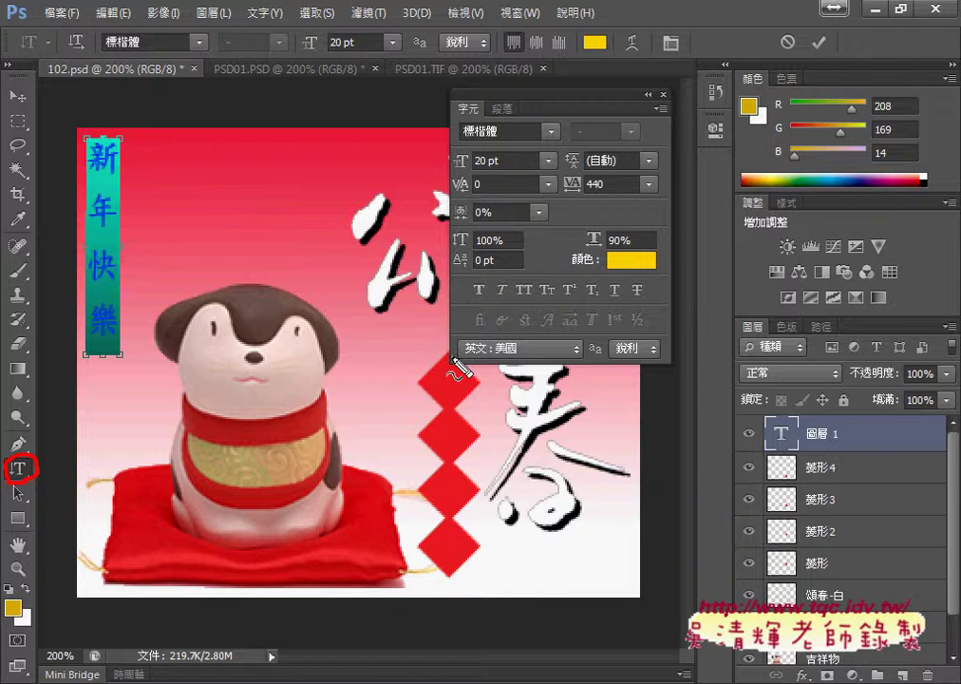
pyautogui.moveTo(133, 47)
pyautogui.mouseDown()
pyautogui.moveTo(131, 63)
pyautogui.moveTo(138, 55)
pyautogui.mouseUp()
pyautogui.moveTo(503, 121); pyautogui.dragTo(468, 124)
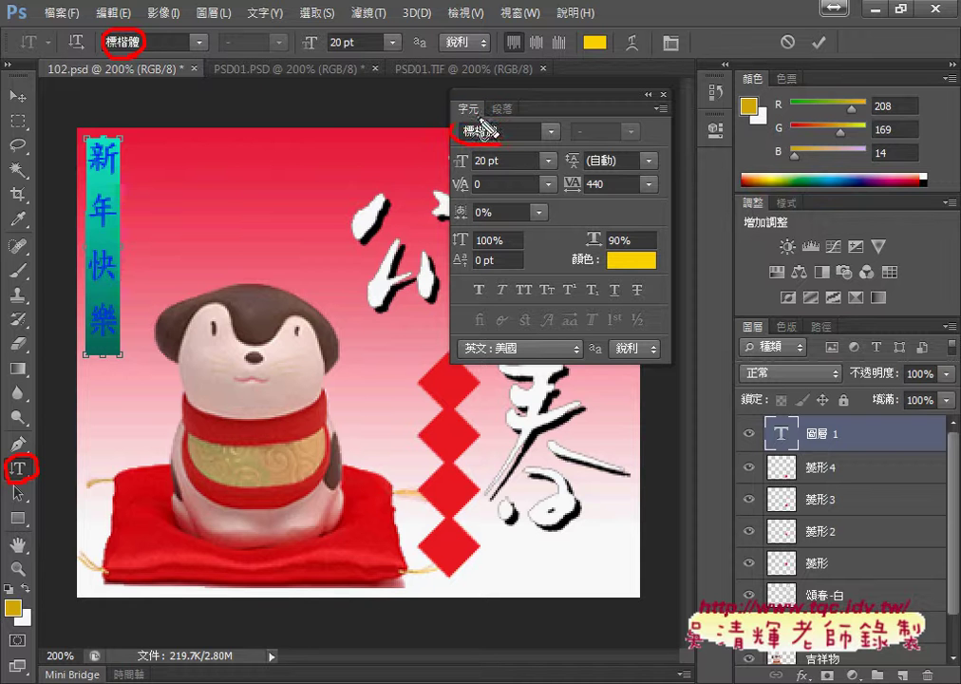
pyautogui.moveTo(359, 34); pyautogui.dragTo(364, 66)
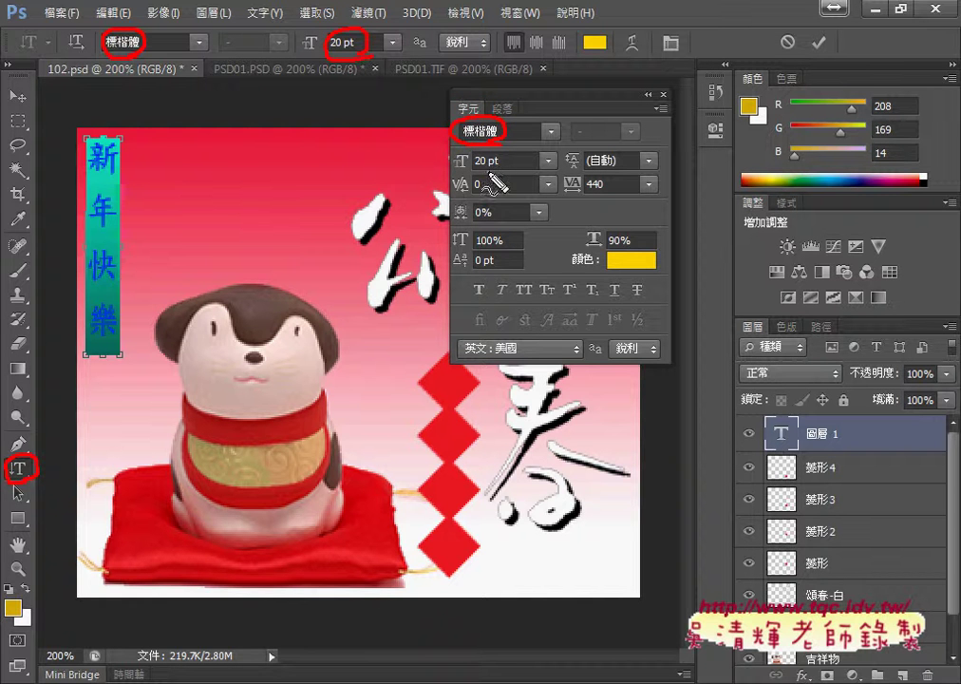
pyautogui.moveTo(502, 152); pyautogui.dragTo(476, 173)
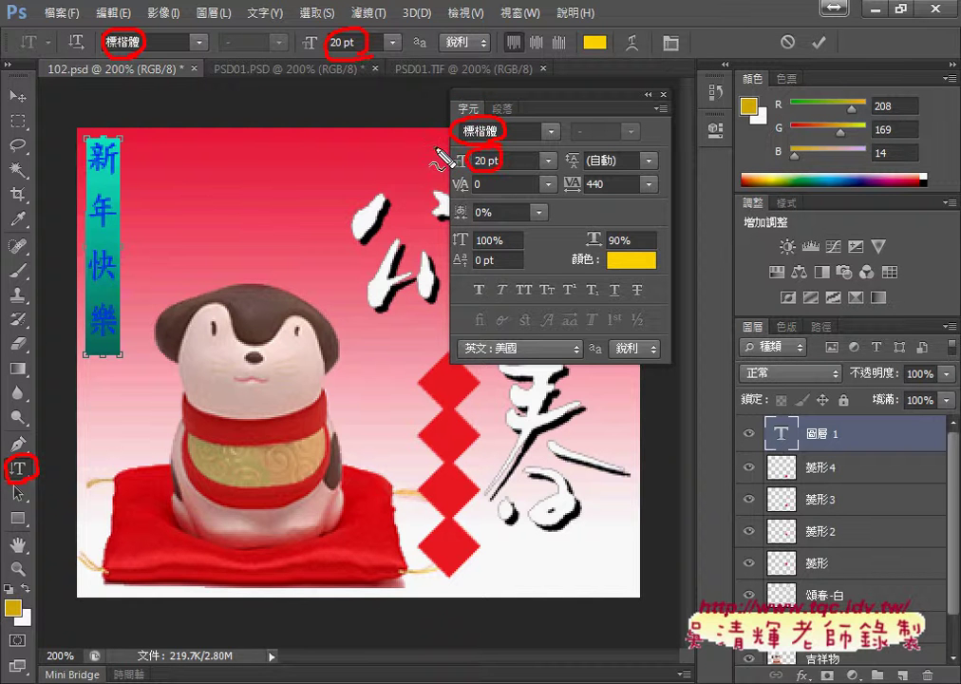
pyautogui.moveTo(426, 120); pyautogui.dragTo(419, 137)
pyautogui.moveTo(515, 150); pyautogui.dragTo(526, 152)
pyautogui.moveTo(427, 131); pyautogui.dragTo(434, 138)
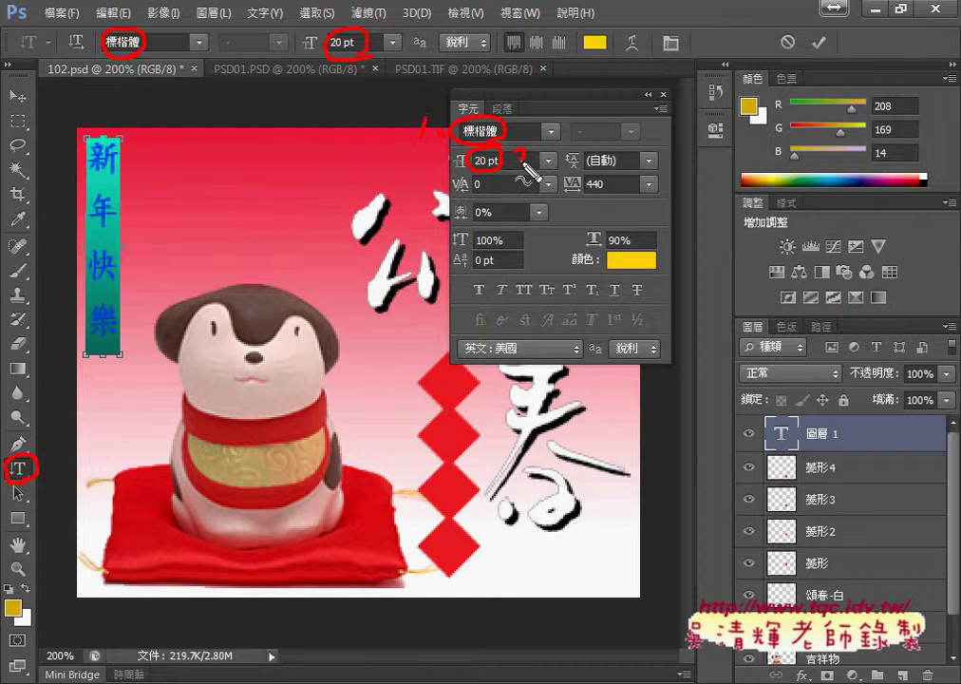
# Finish the mark-up and commit the yellow vertical 新年快樂 text.
pyautogui.moveTo(514, 150)
pyautogui.mouseDown()
pyautogui.moveTo(603, 197)
pyautogui.moveTo(570, 195)
pyautogui.mouseUp()
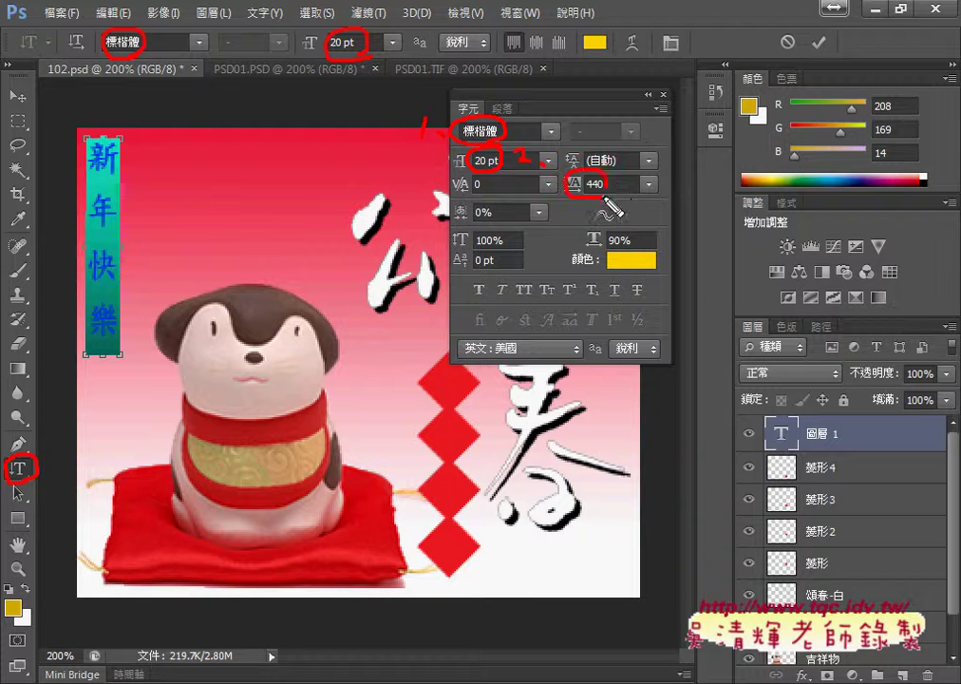
pyautogui.moveTo(623, 161); pyautogui.dragTo(627, 185)
pyautogui.moveTo(633, 236)
pyautogui.mouseDown()
pyautogui.moveTo(654, 226)
pyautogui.moveTo(649, 264)
pyautogui.moveTo(663, 274)
pyautogui.mouseUp()
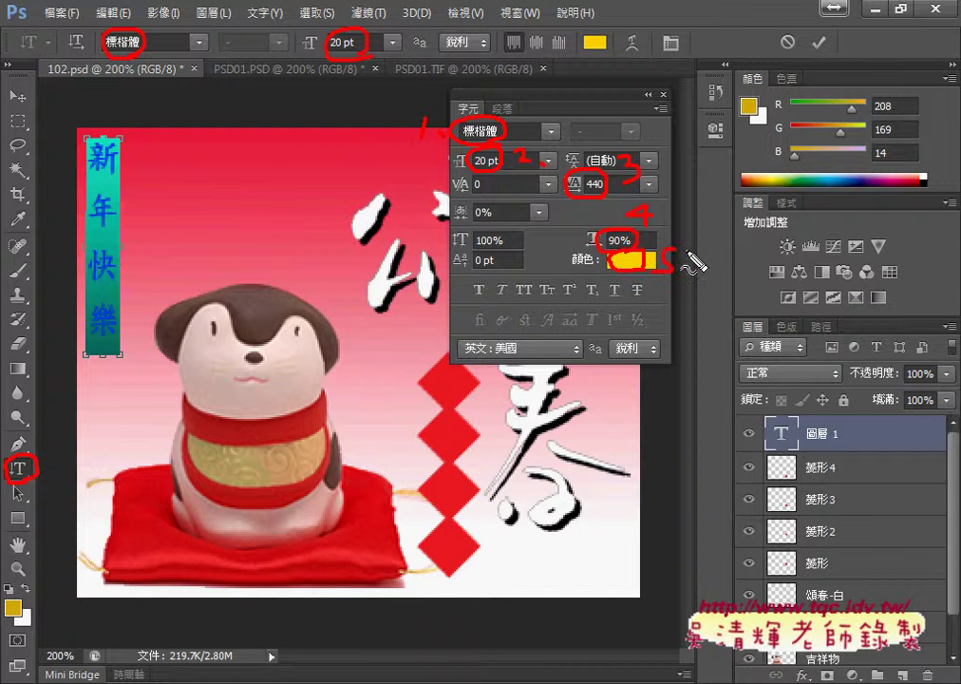
pyautogui.moveTo(676, 28)
pyautogui.mouseDown()
pyautogui.moveTo(685, 65)
pyautogui.moveTo(593, 101)
pyautogui.moveTo(615, 129)
pyautogui.mouseUp()
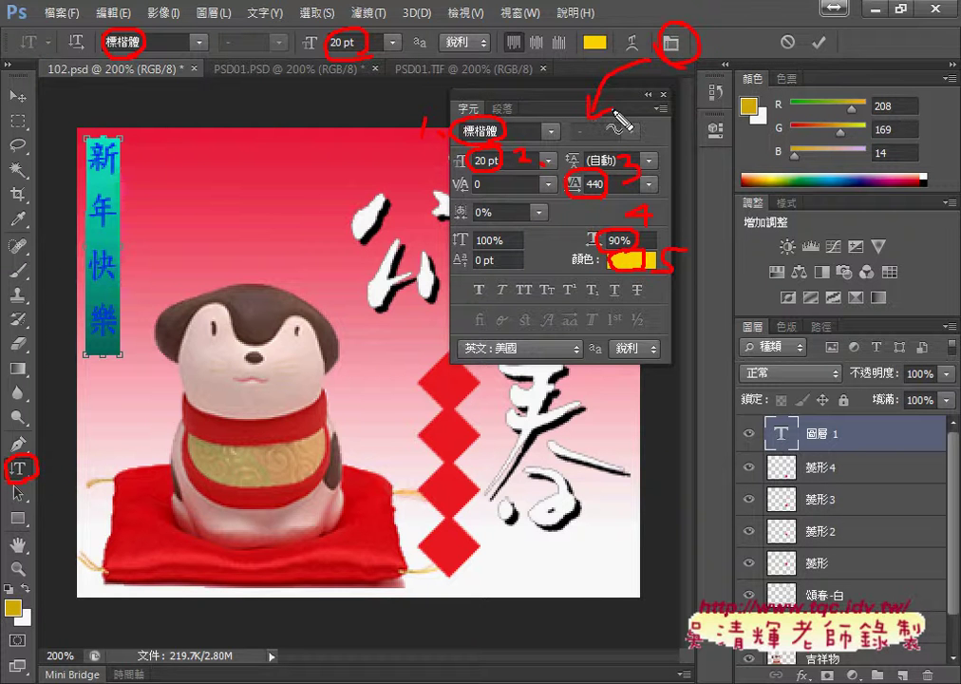
pyautogui.moveTo(708, 233); pyautogui.dragTo(822, 65)
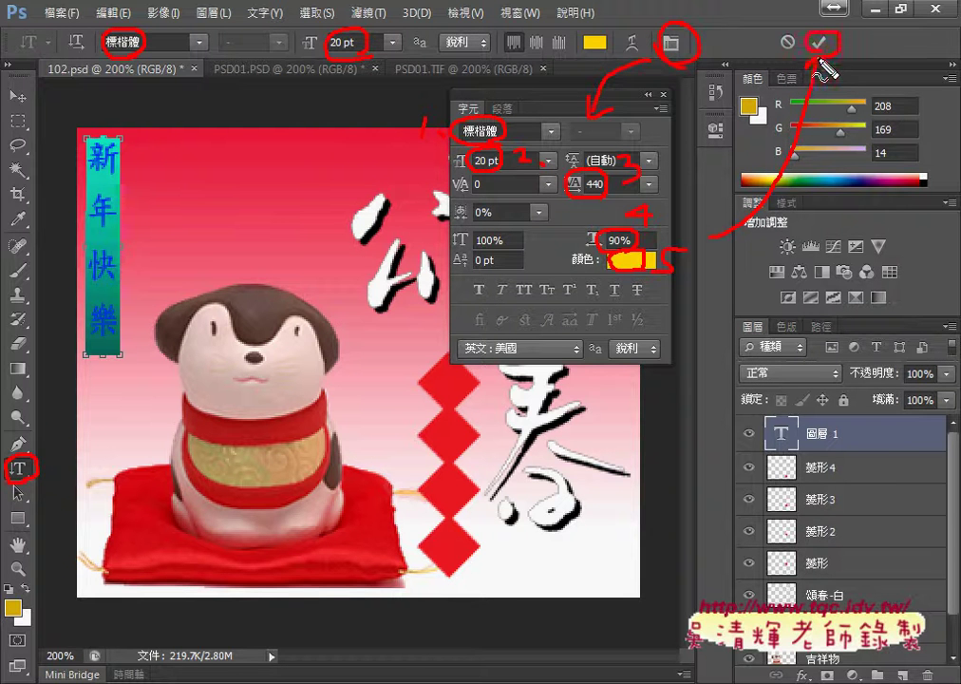
pyautogui.press('Escape')
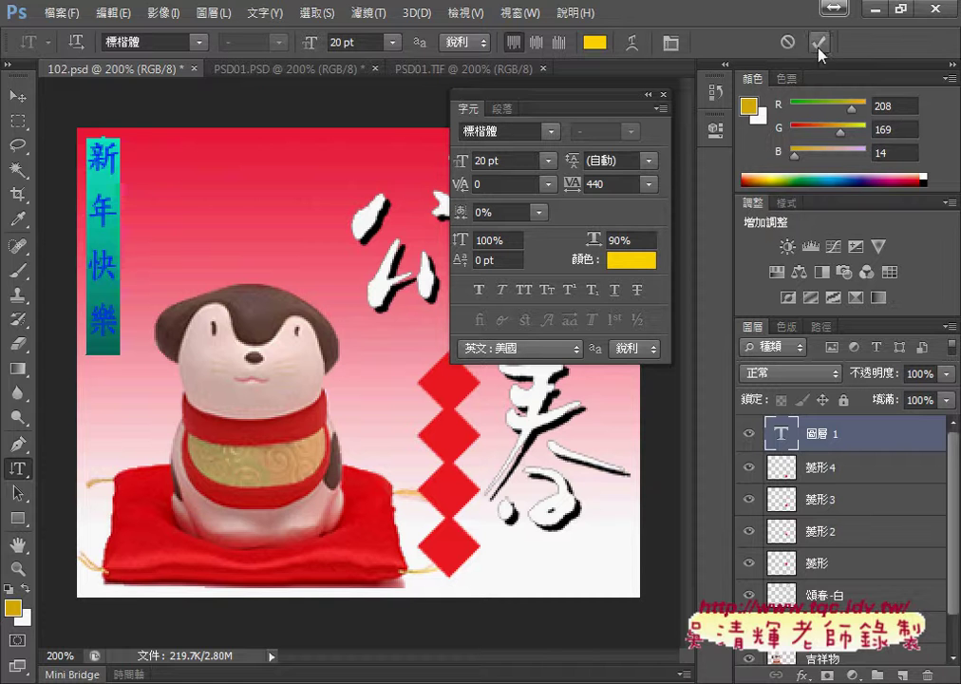
pyautogui.click(818, 47)
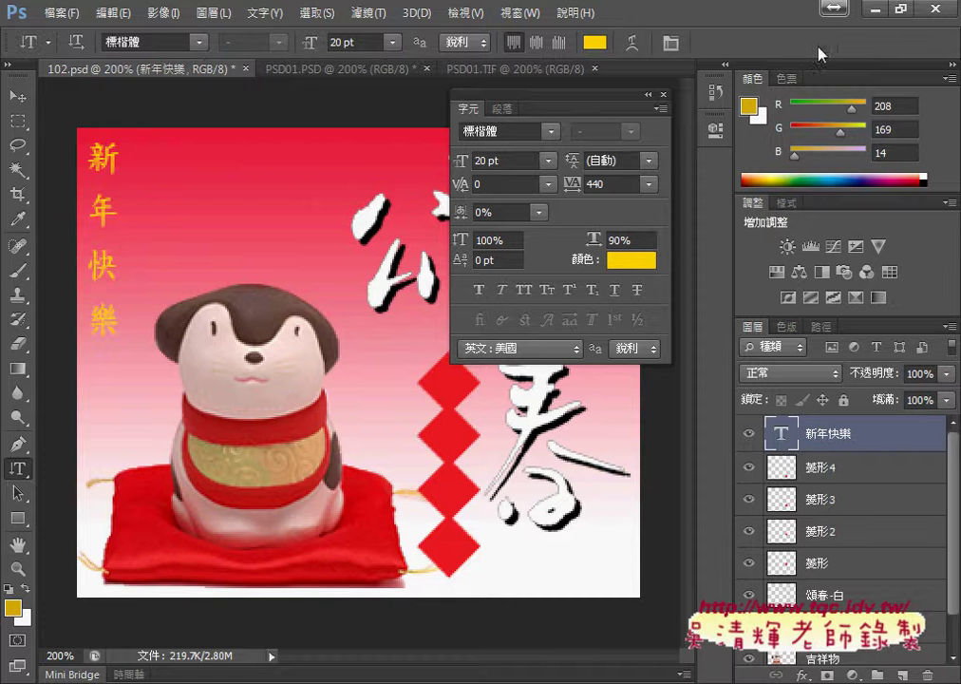
# Close the Character panel and drag the 新年快樂 text onto the four red diamonds.
pyautogui.click(665, 96)
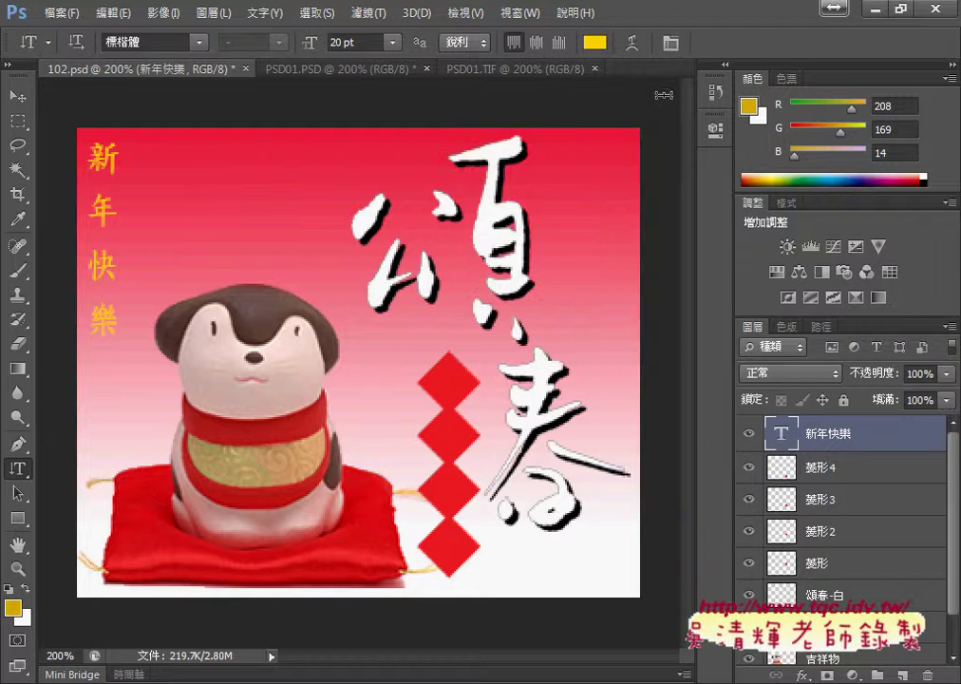
pyautogui.click(21, 99)
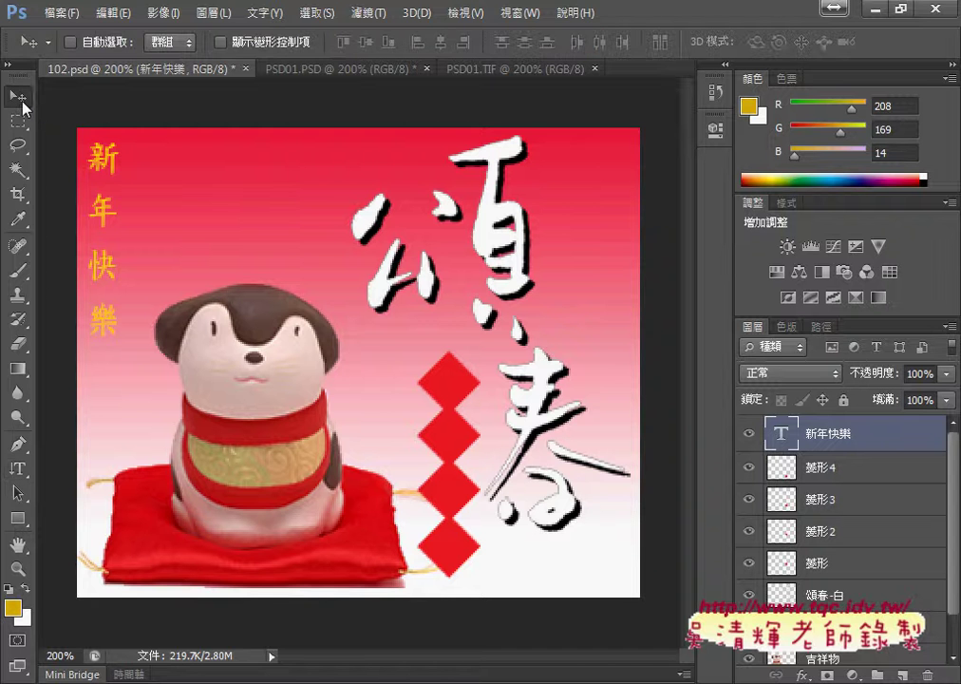
pyautogui.moveTo(104, 155); pyautogui.dragTo(451, 377)
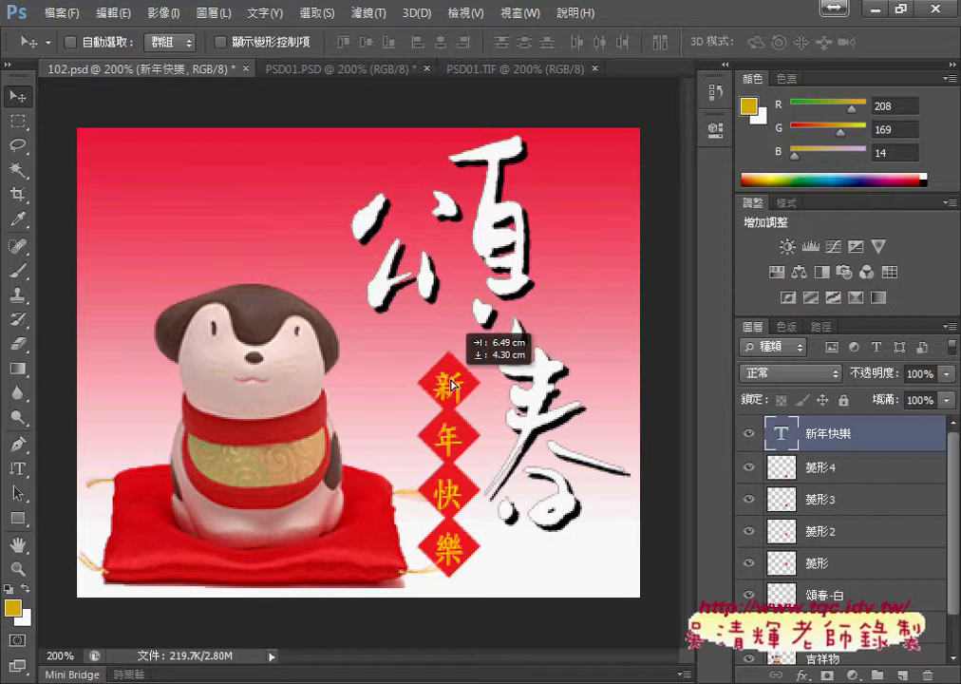
pyautogui.moveTo(452, 377); pyautogui.dragTo(453, 384)
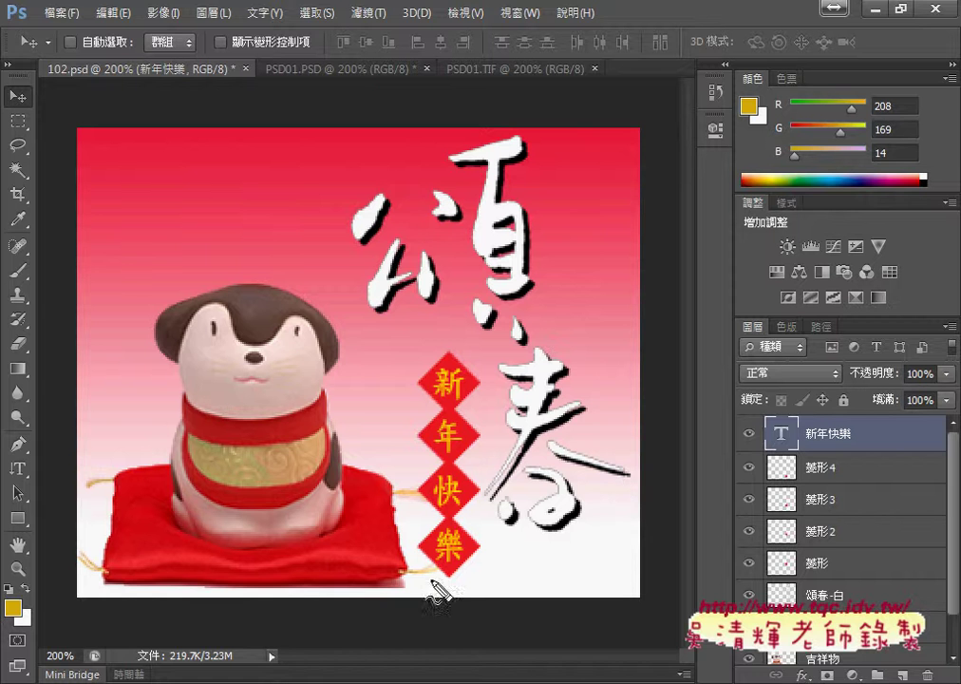
pyautogui.moveTo(860, 448); pyautogui.dragTo(875, 435)
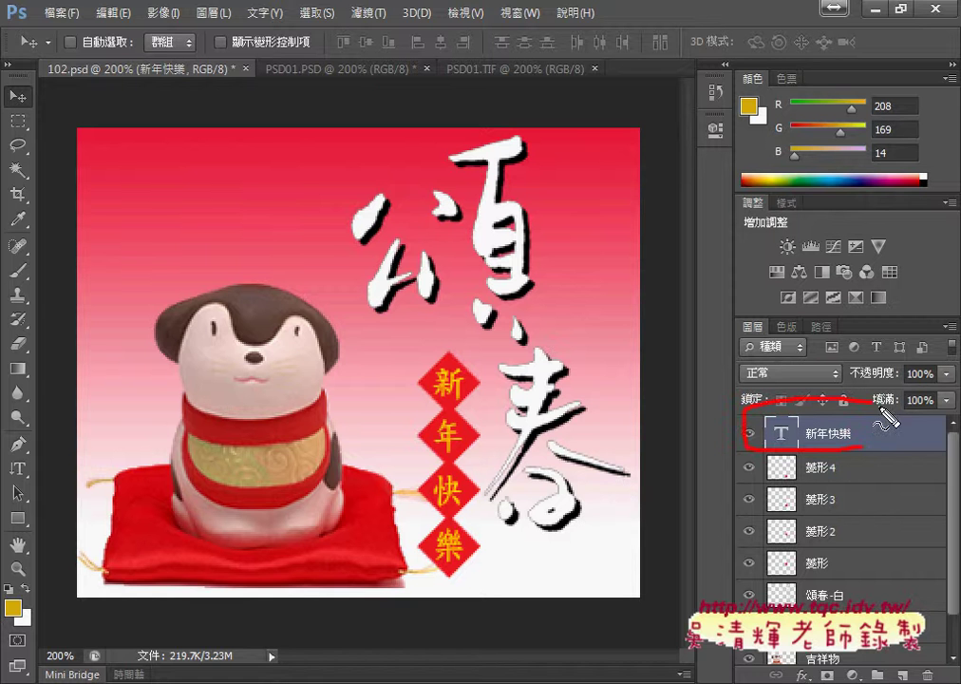
pyautogui.moveTo(757, 450); pyautogui.dragTo(513, 463)
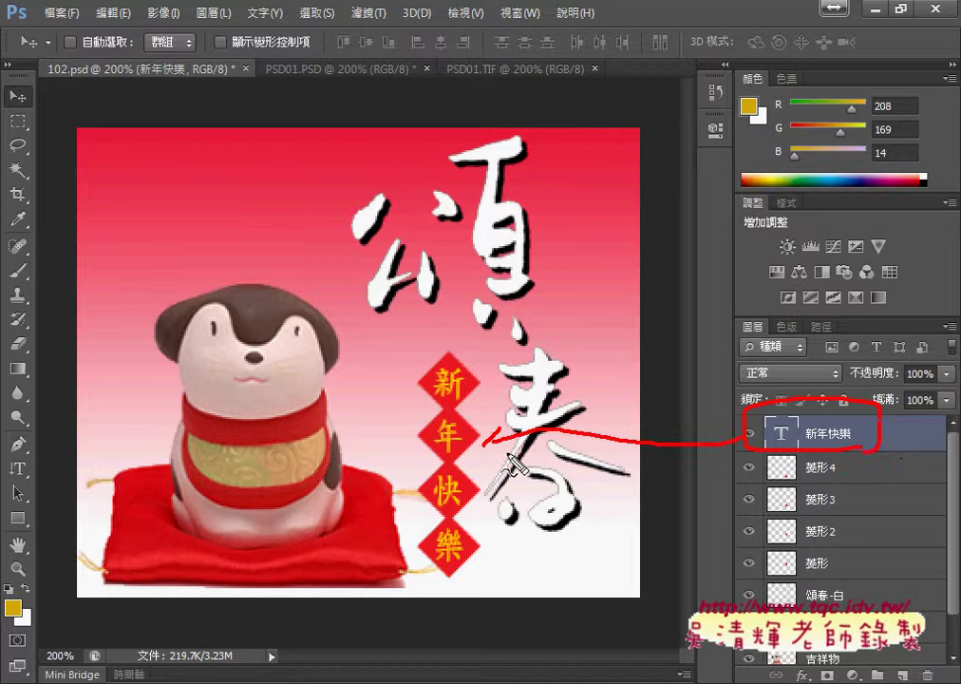
pyautogui.press('Escape')
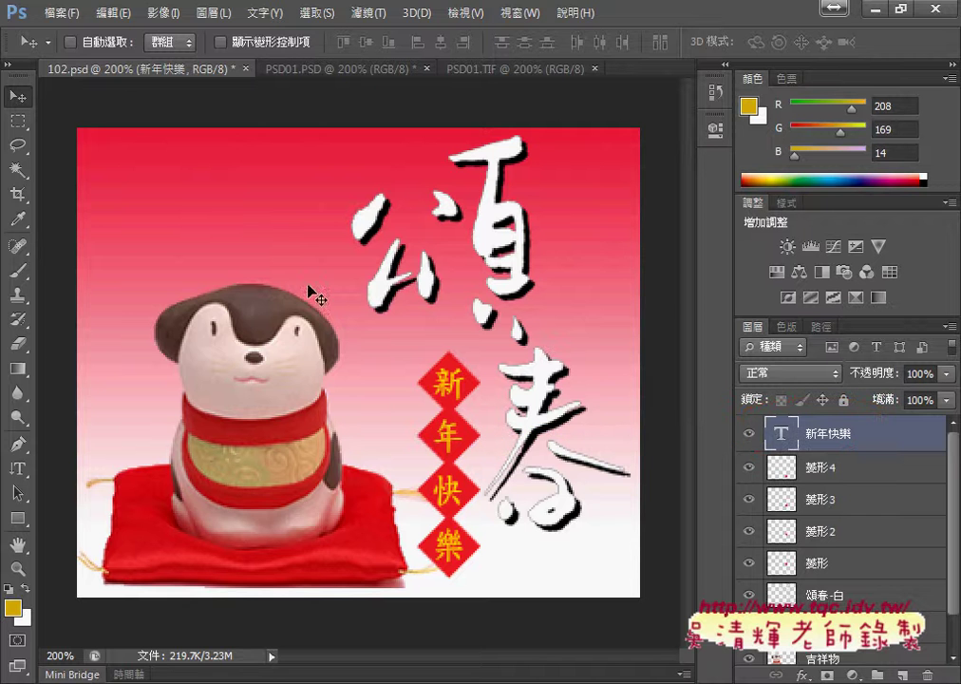
pyautogui.click(75, 19)
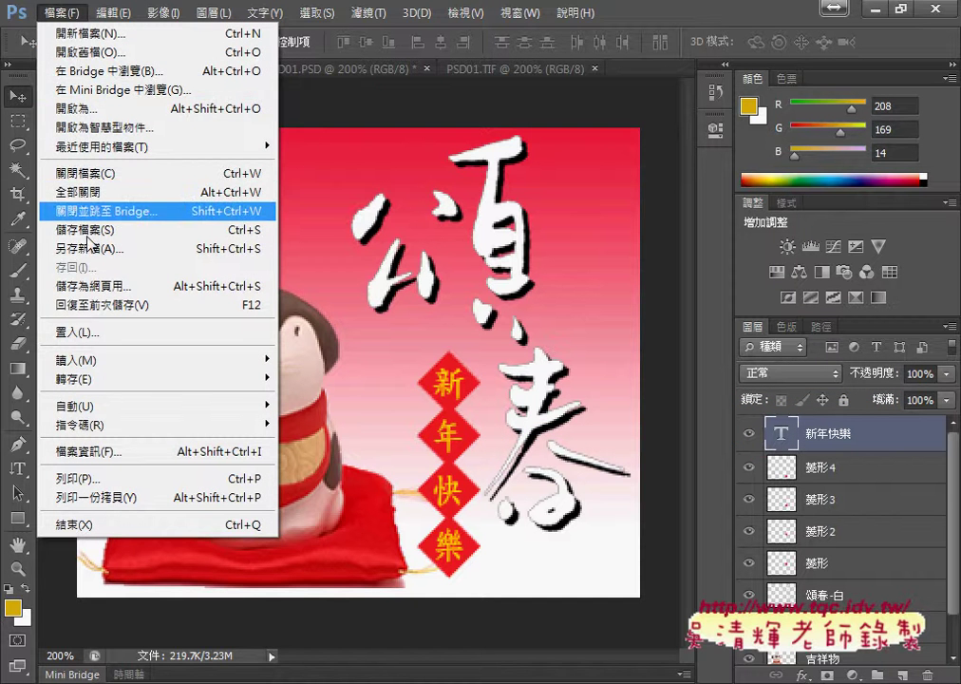
# Save the card as 102OK.psd.
pyautogui.click(267, 272)
pyautogui.hotkey('ctrl', 'shift', 's')
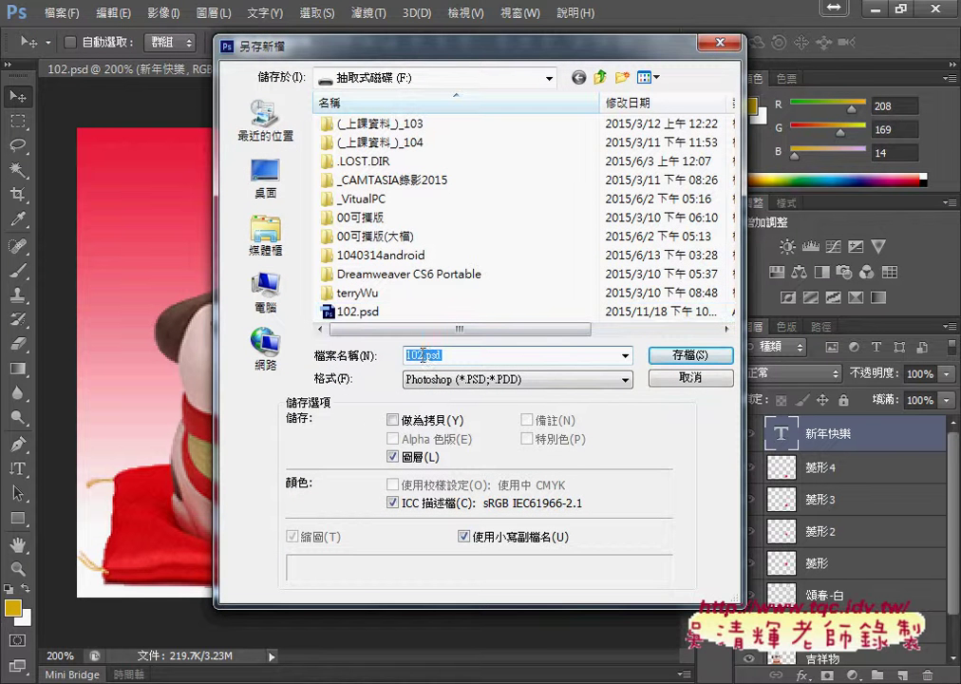
pyautogui.click(429, 357)
pyautogui.write('OK')
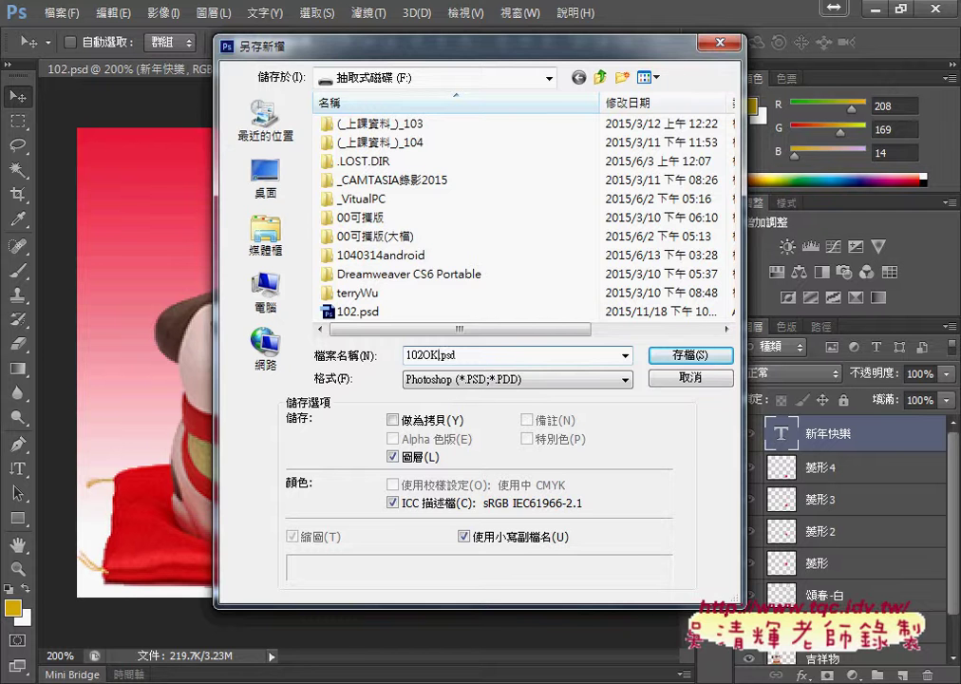
pyautogui.press('Return')
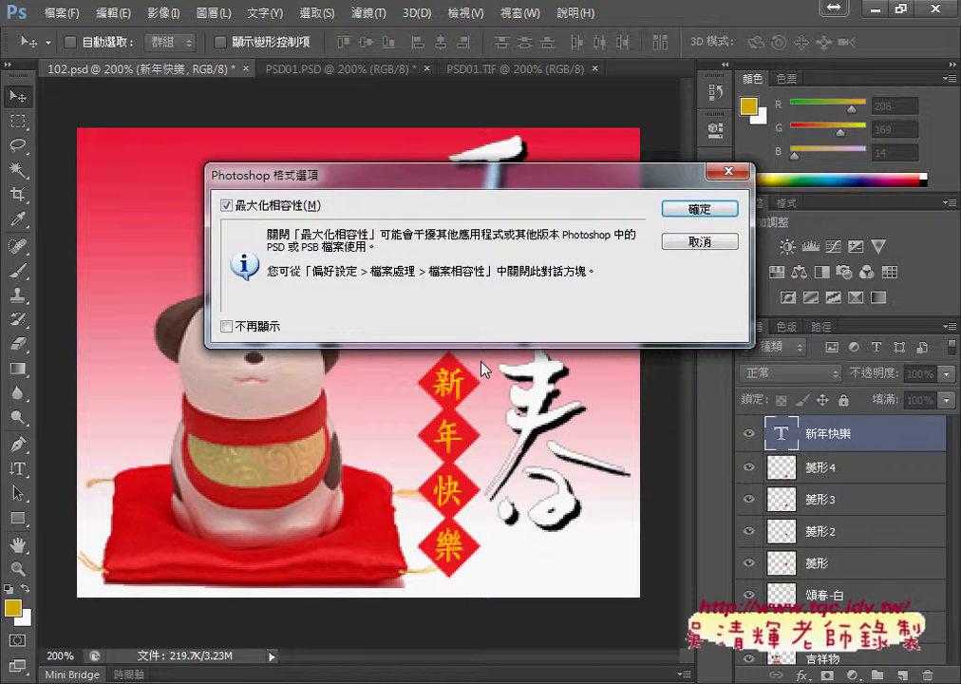
# Keep Maximize Compatibility on and finish saving 102OK.psd.
pyautogui.click(682, 213)
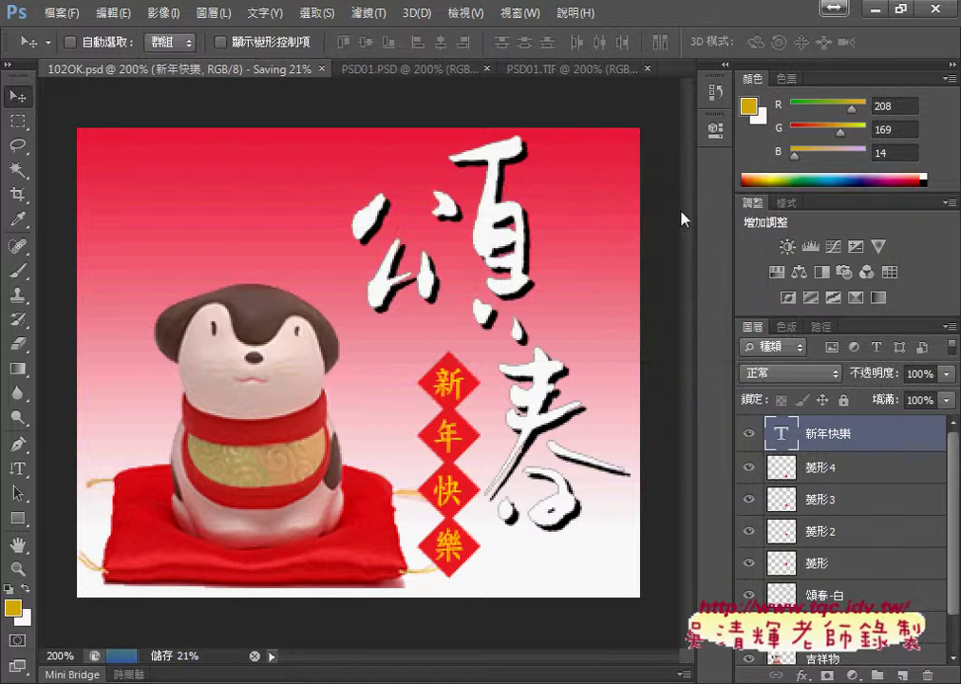